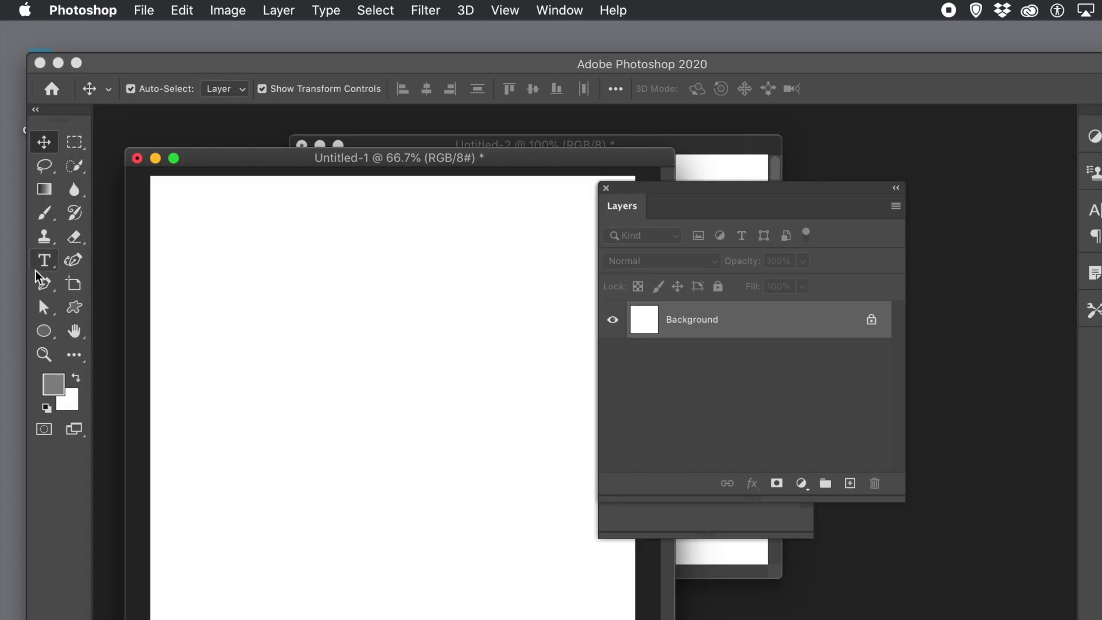
Set the Ellipse tool to draw shapes in Shape mode with a gradient fill
click(47, 332)
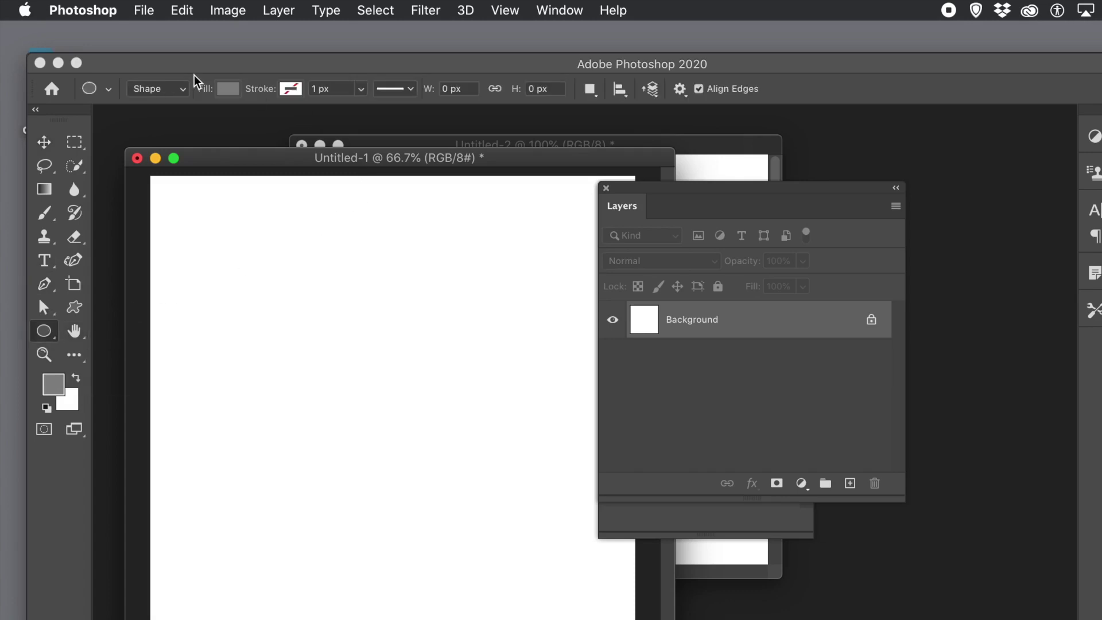
click(154, 91)
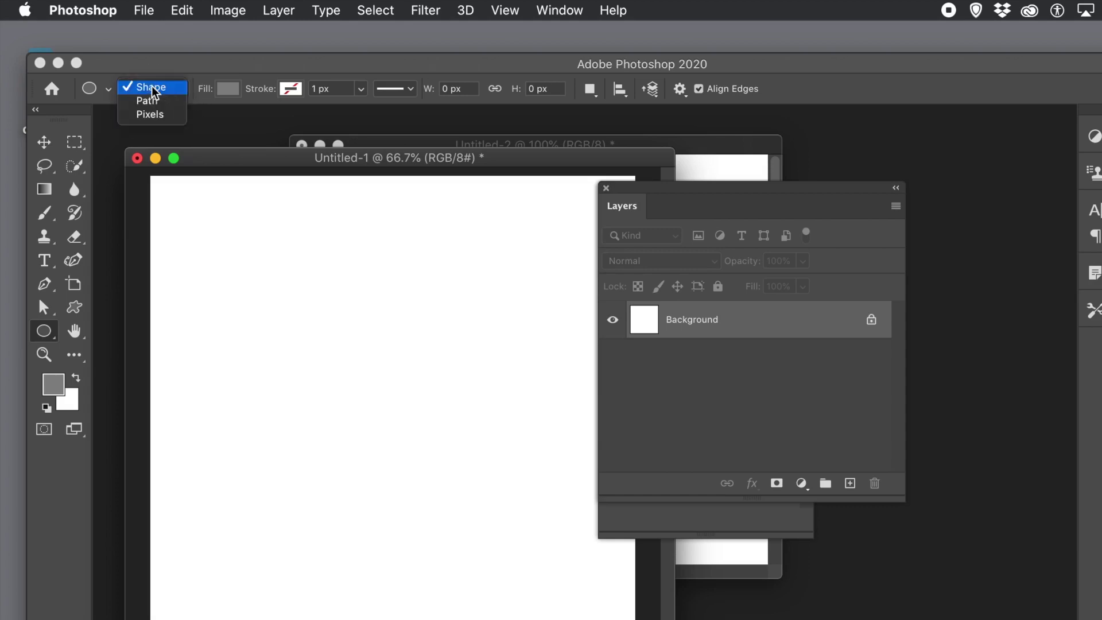
click(224, 89)
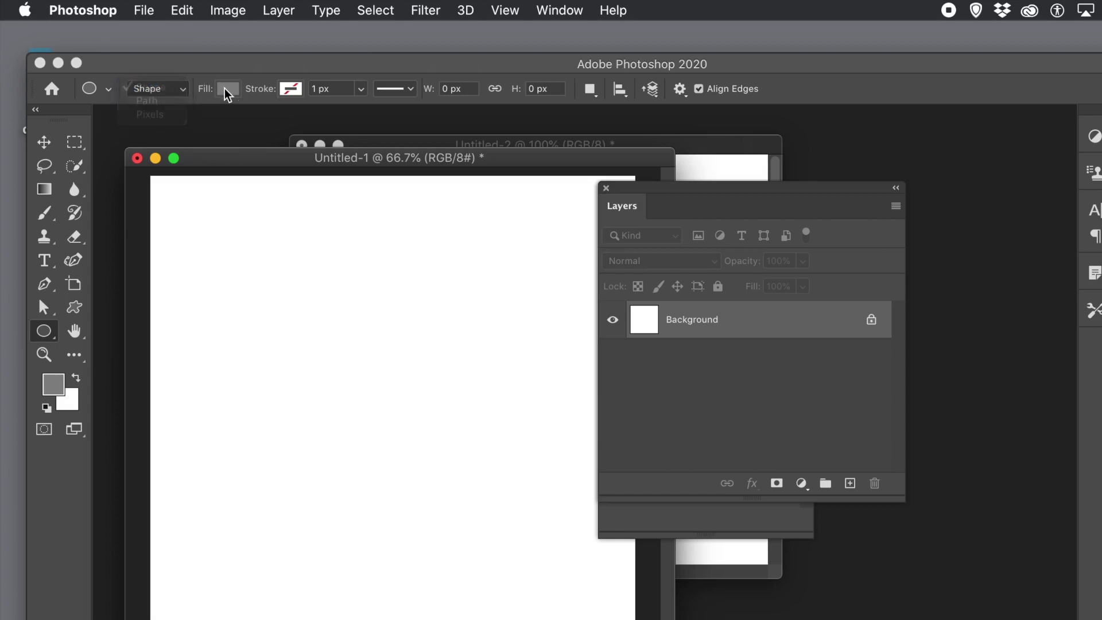
click(227, 90)
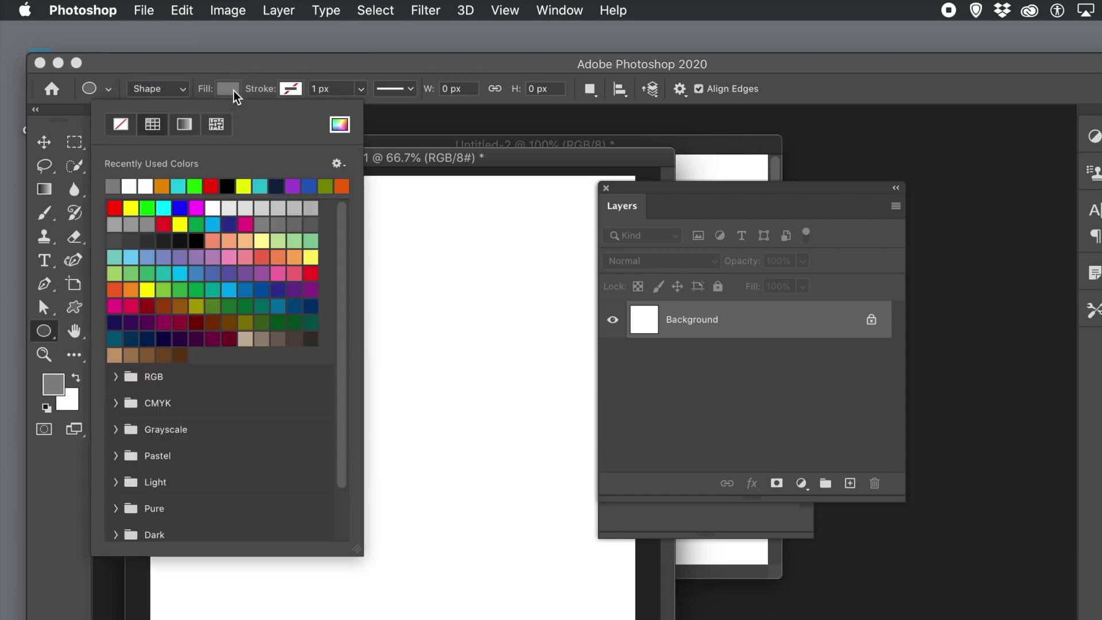
click(184, 124)
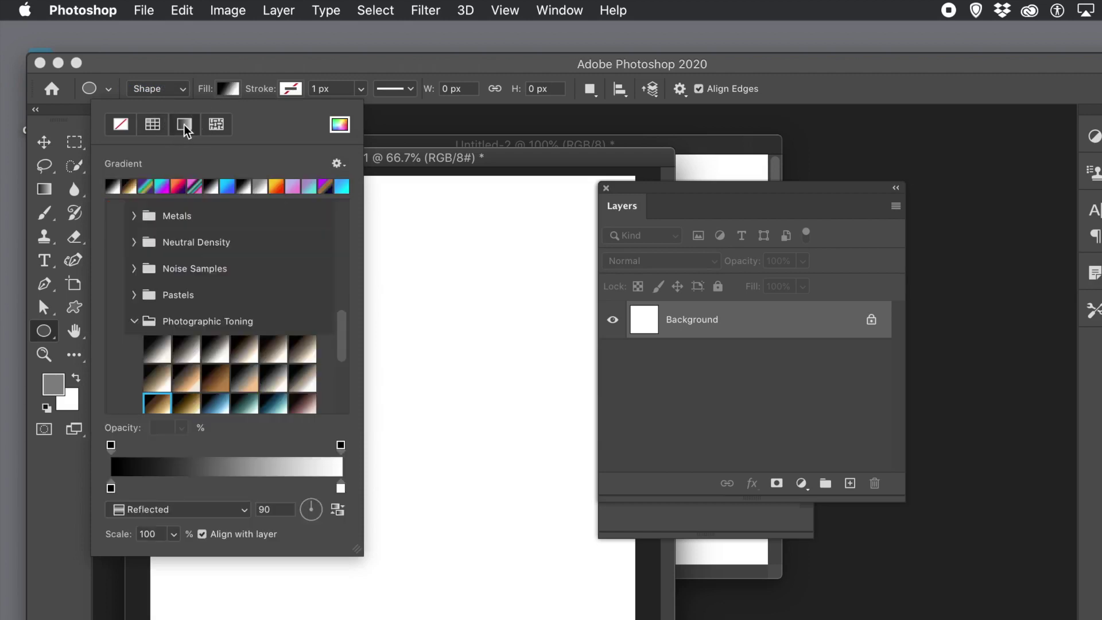
click(157, 406)
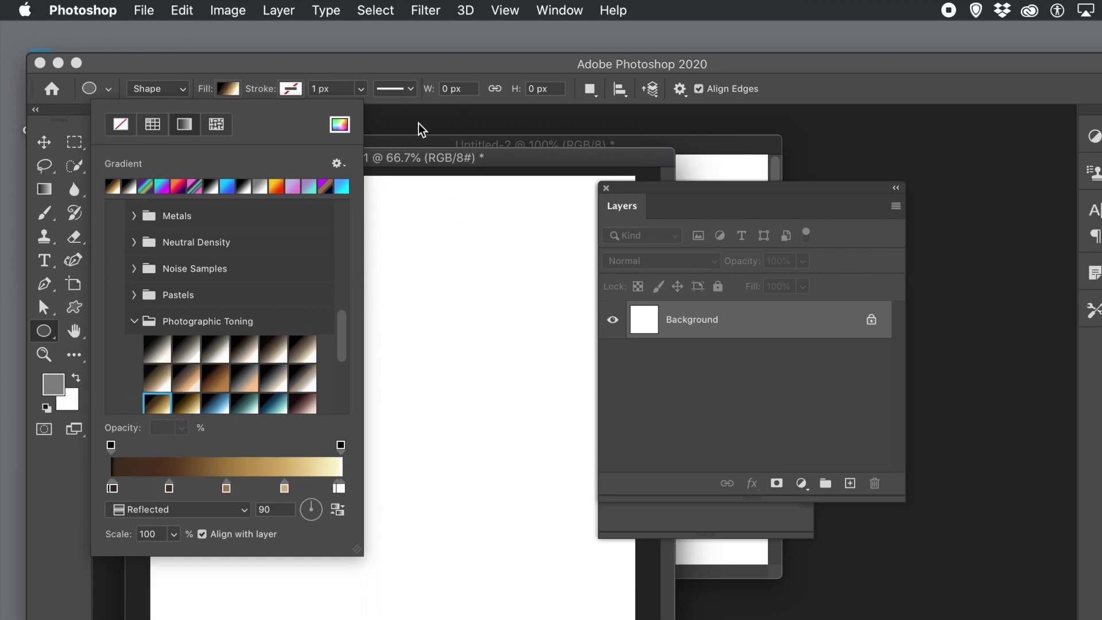
click(343, 166)
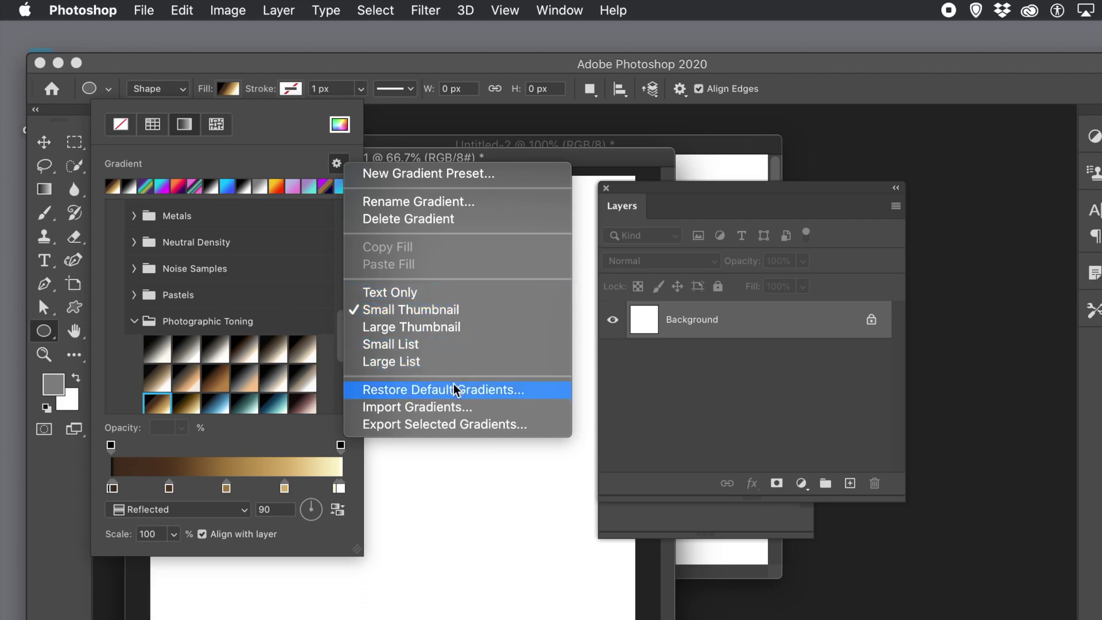
click(562, 10)
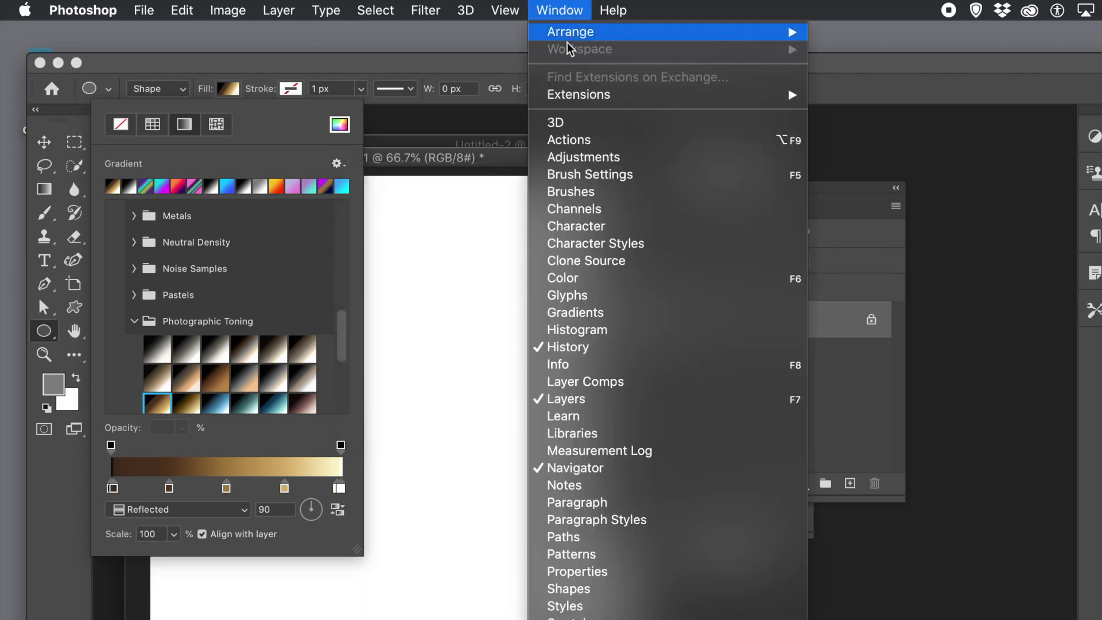
click(584, 318)
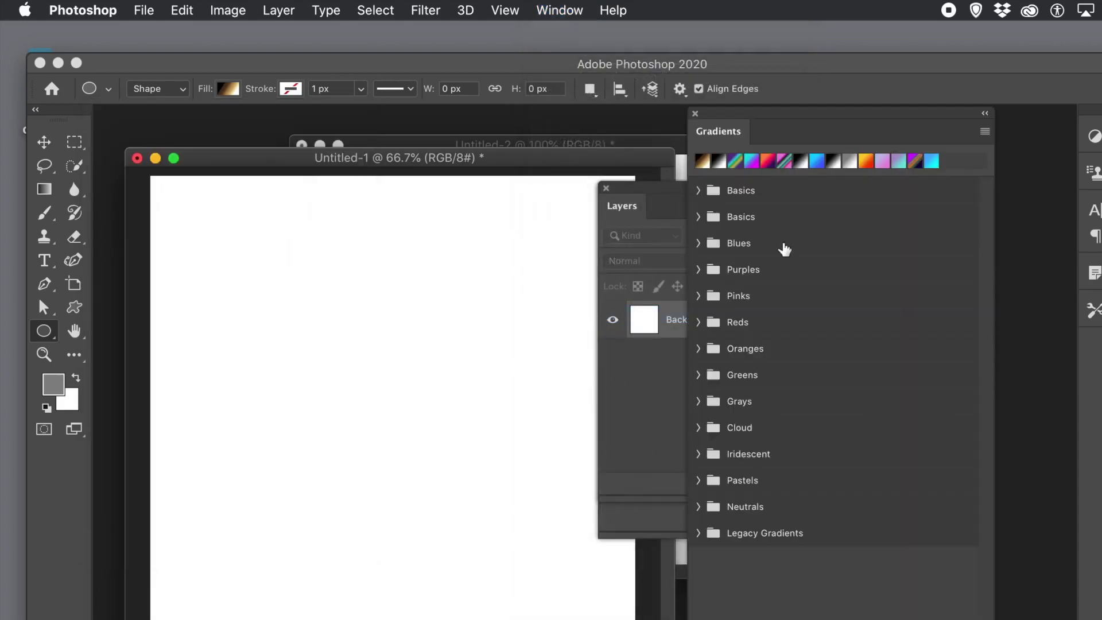
drag(757, 109, 354, 122)
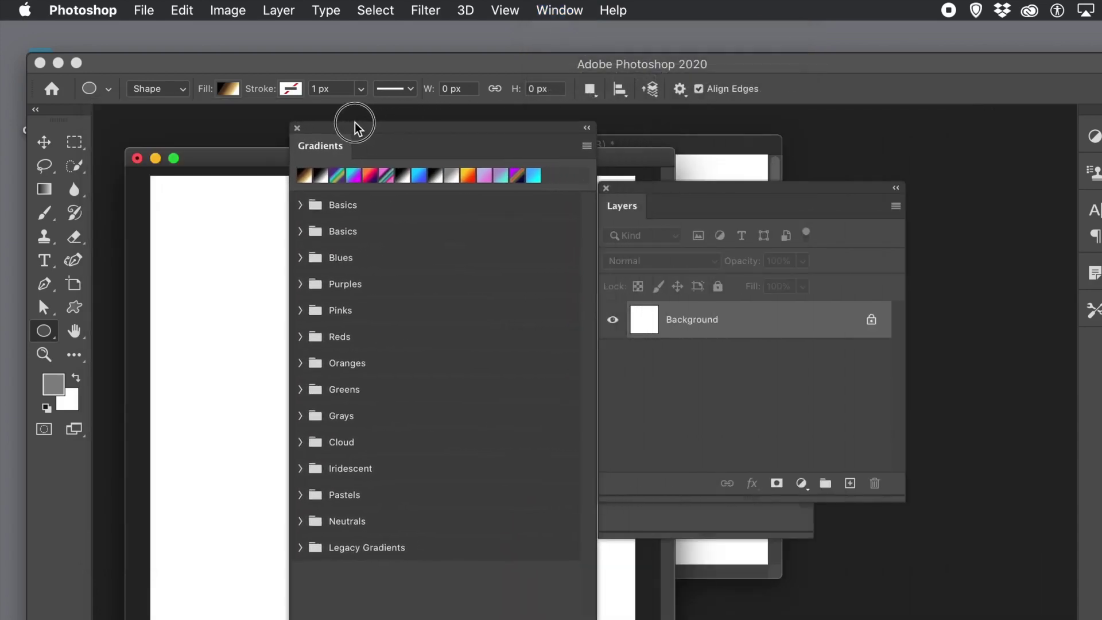
click(585, 148)
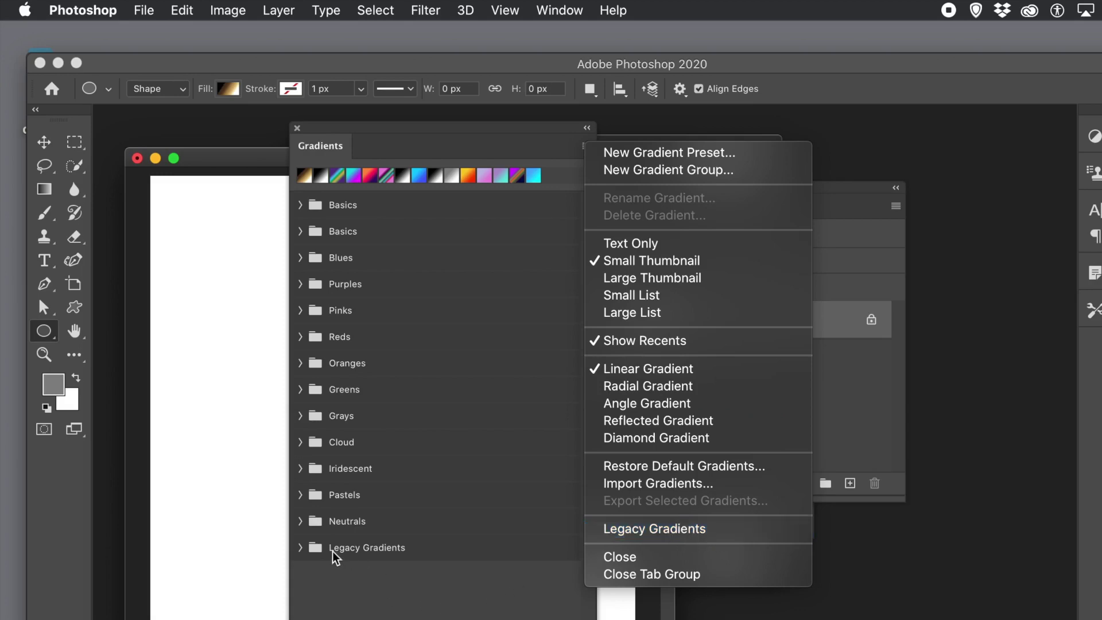
click(358, 569)
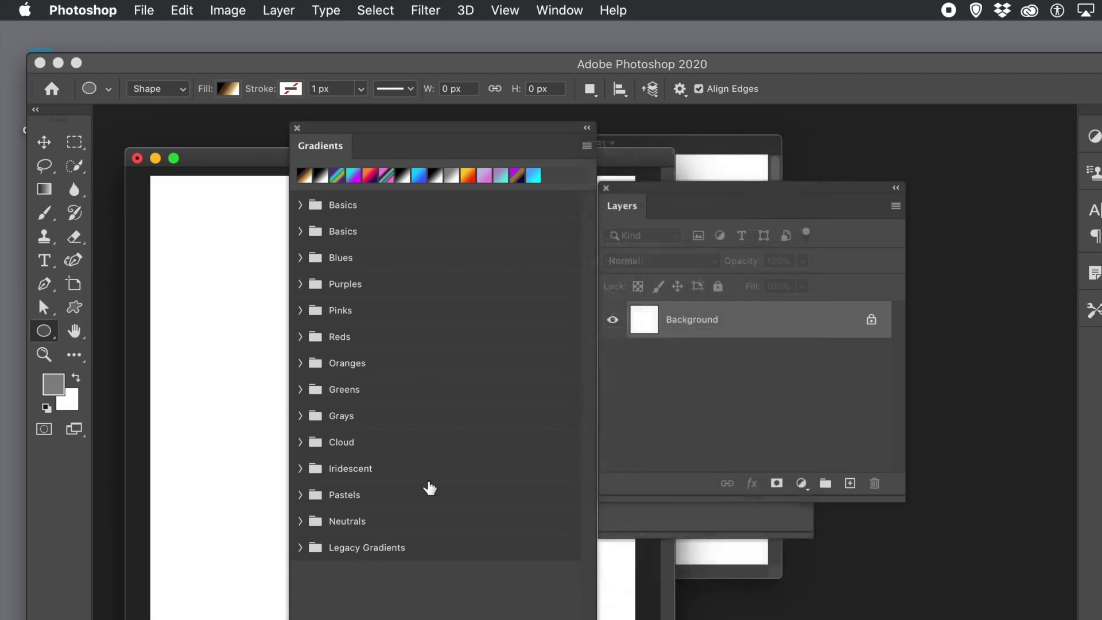
click(297, 128)
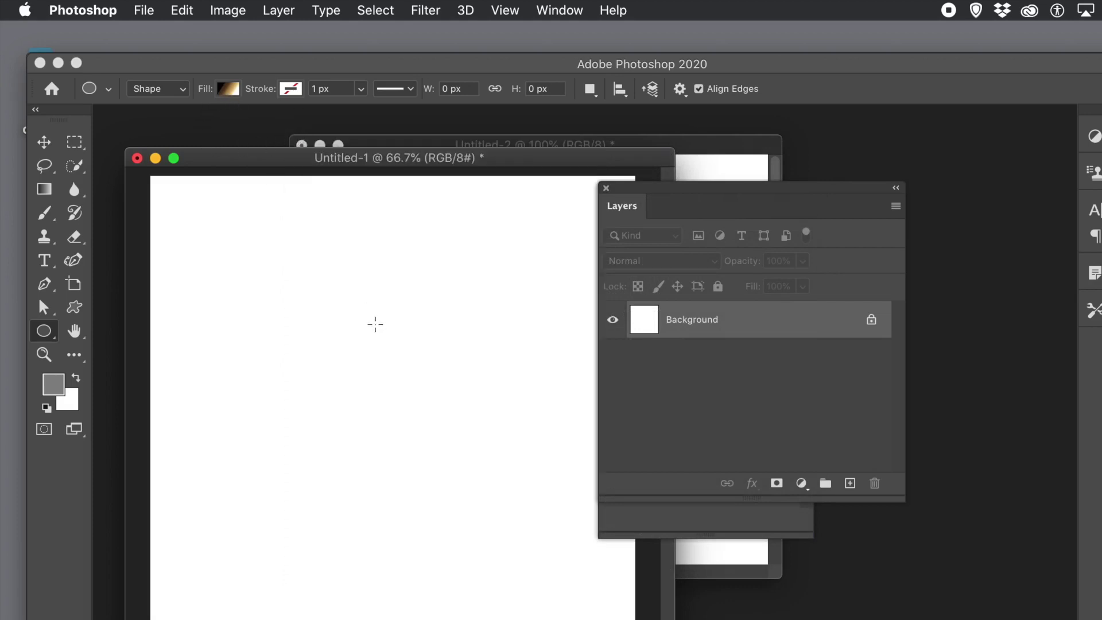
Change the ellipse fill's gradient style from Reflected to Radial
click(234, 87)
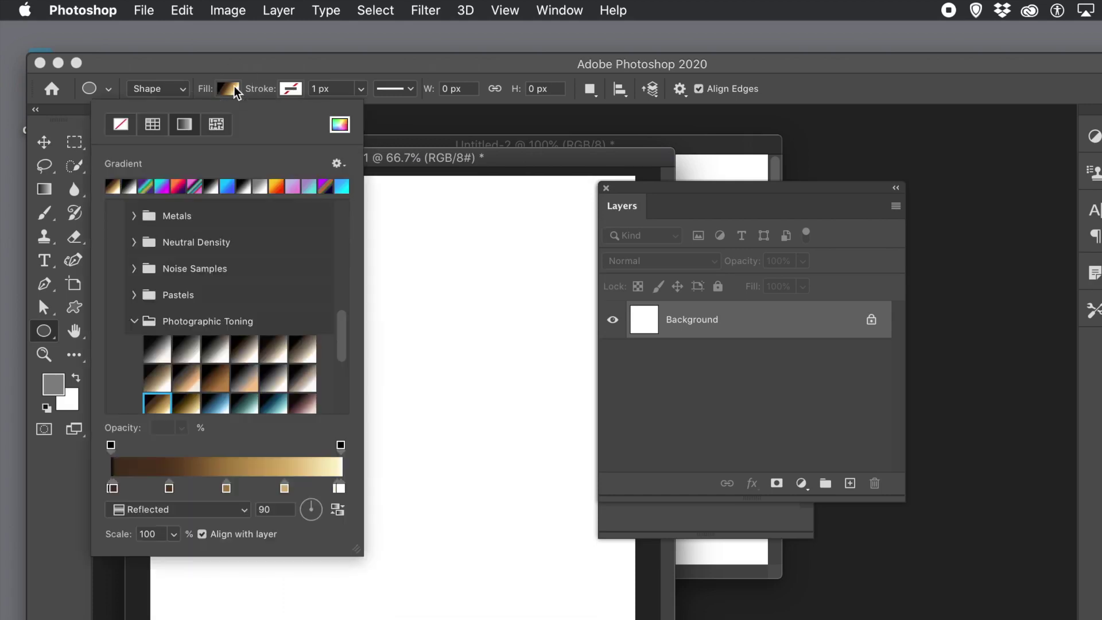
click(178, 510)
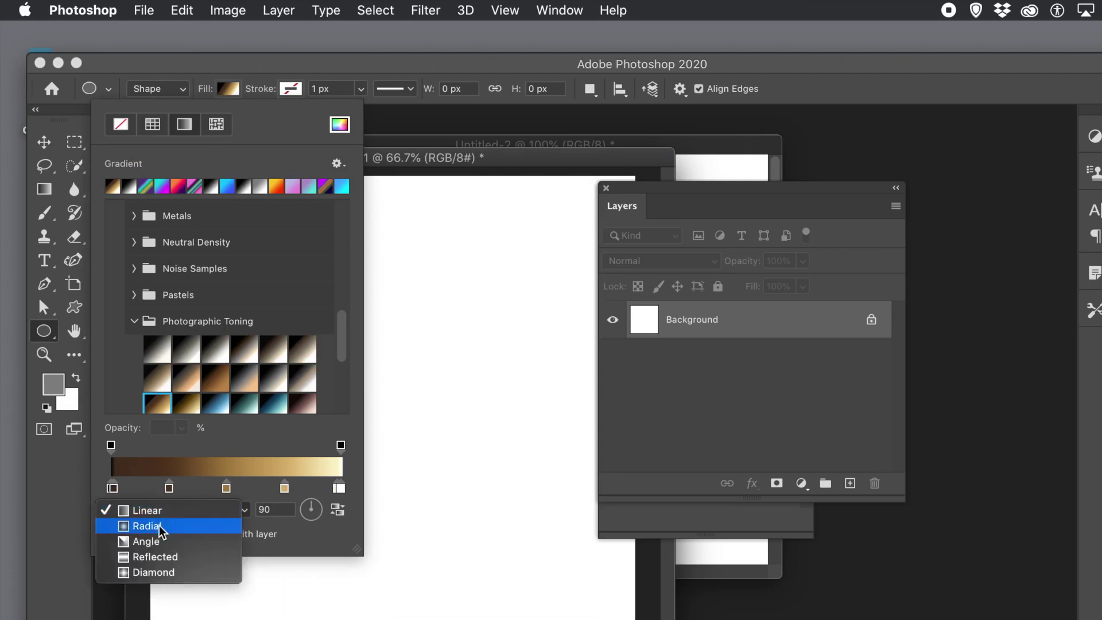
click(160, 524)
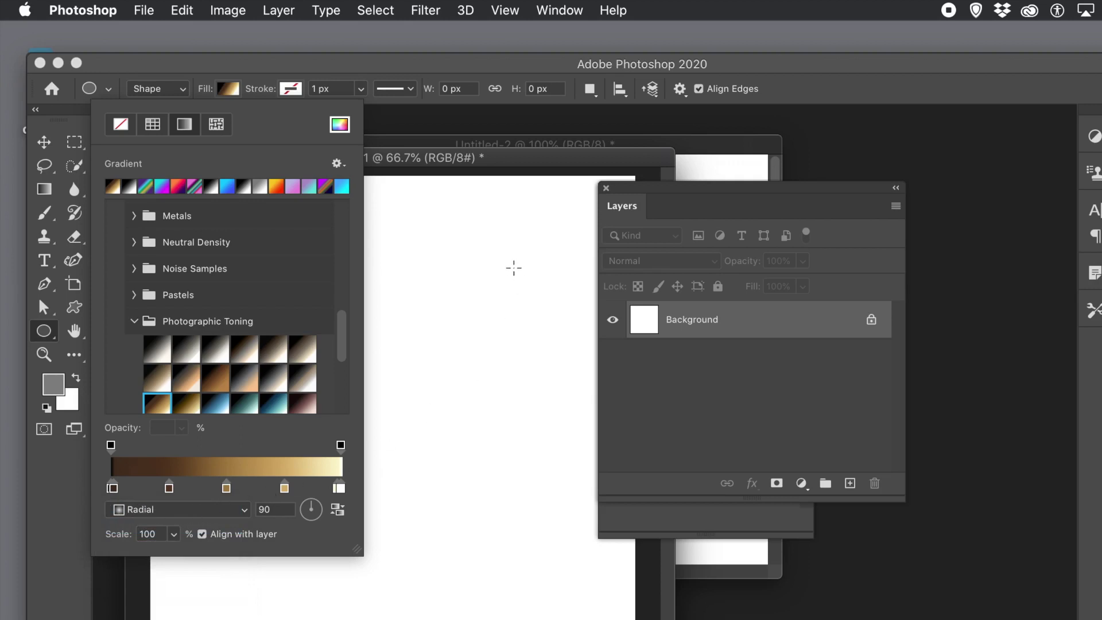
click(476, 141)
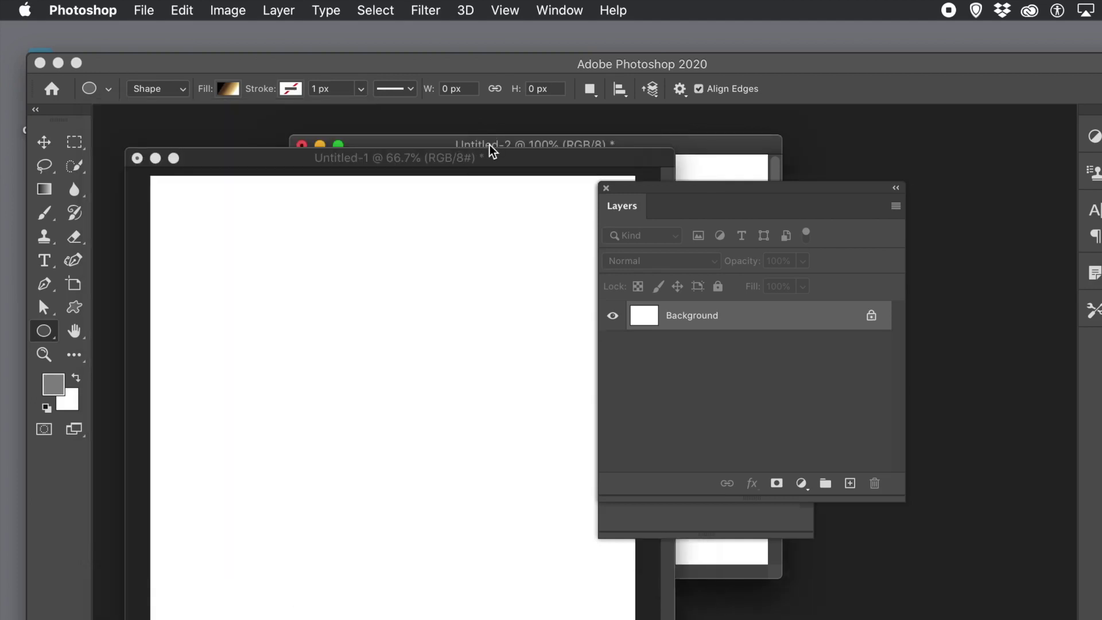
Draw a large 1462 × 1462 px radial-gradient circle, Ellipse 1, on Untitled-1
click(490, 145)
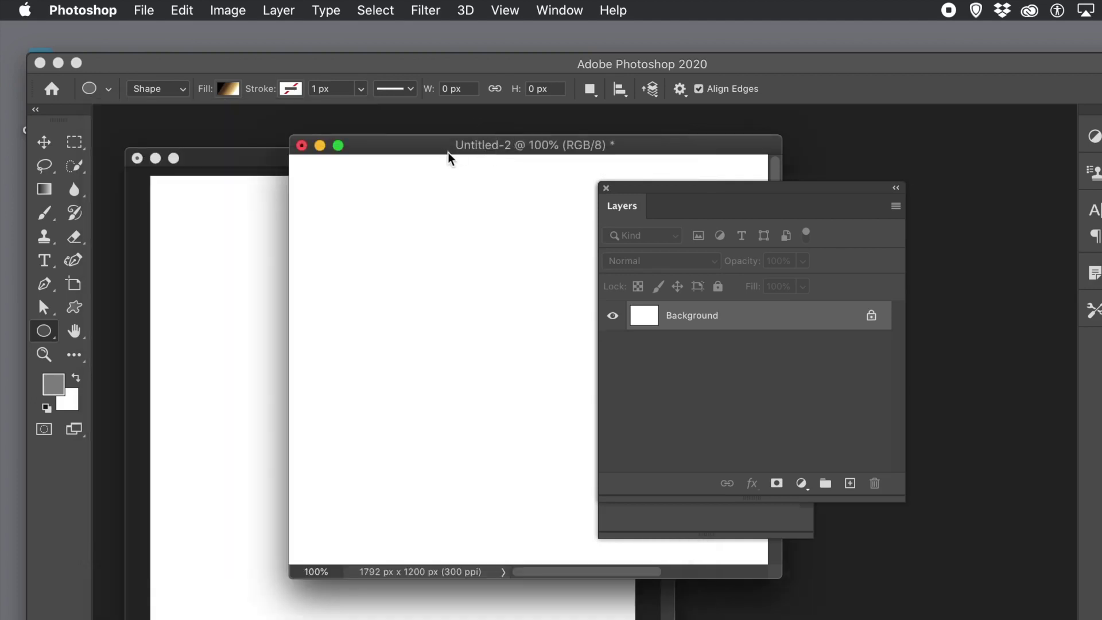
click(265, 159)
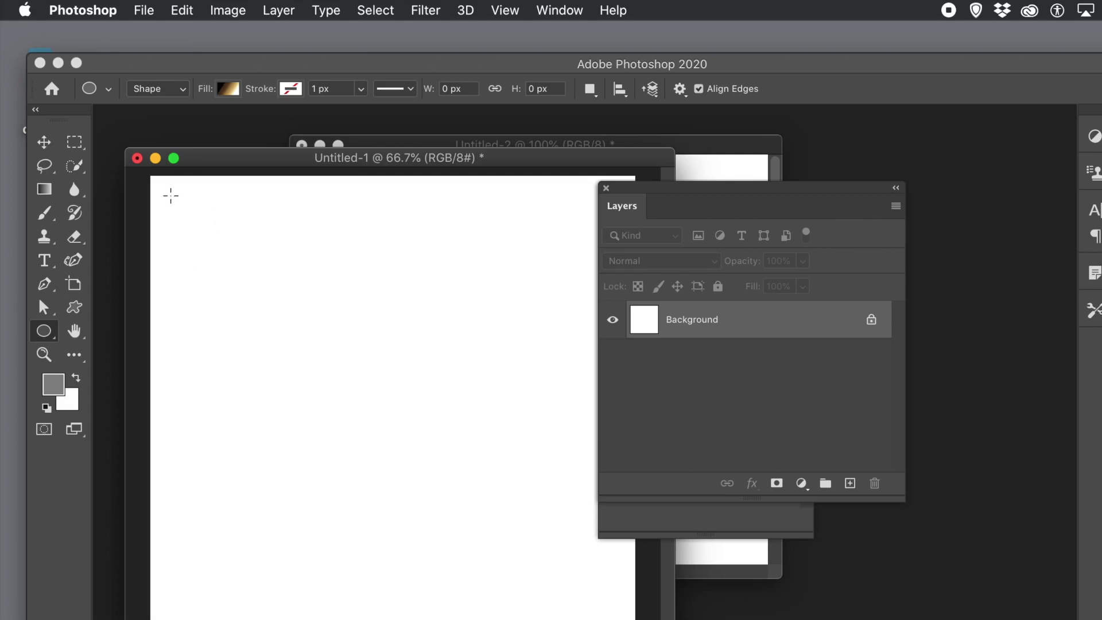
mouse_move(172, 193)
mouse_down()
mouse_move(199, 229)
mouse_move(418, 398)
mouse_move(487, 505)
mouse_move(591, 611)
mouse_move(618, 619)
mouse_up()
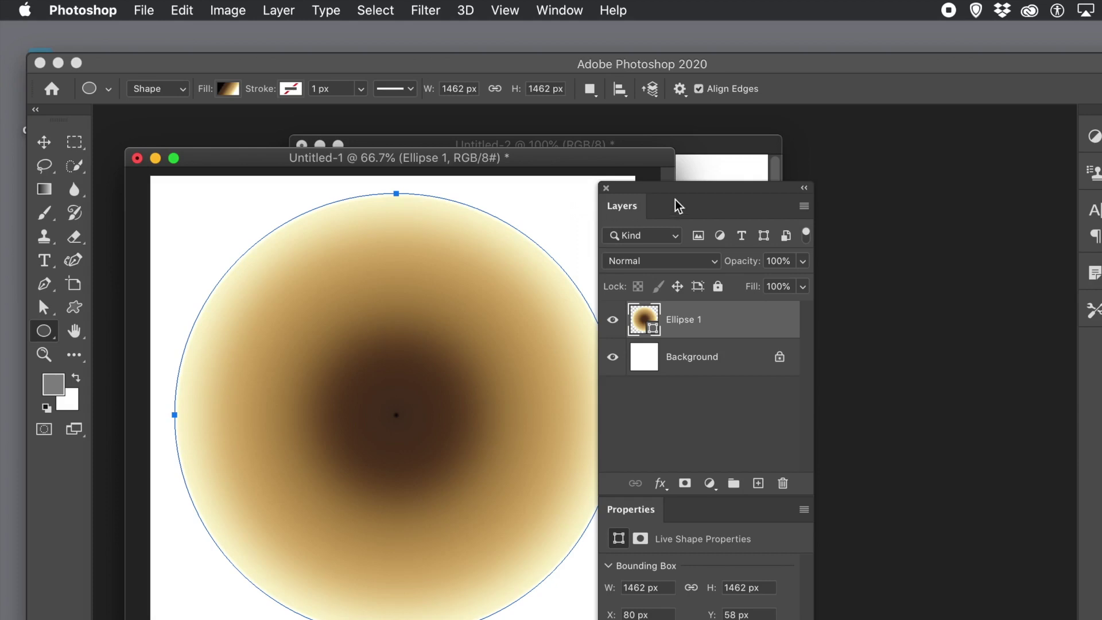
drag(639, 190, 677, 162)
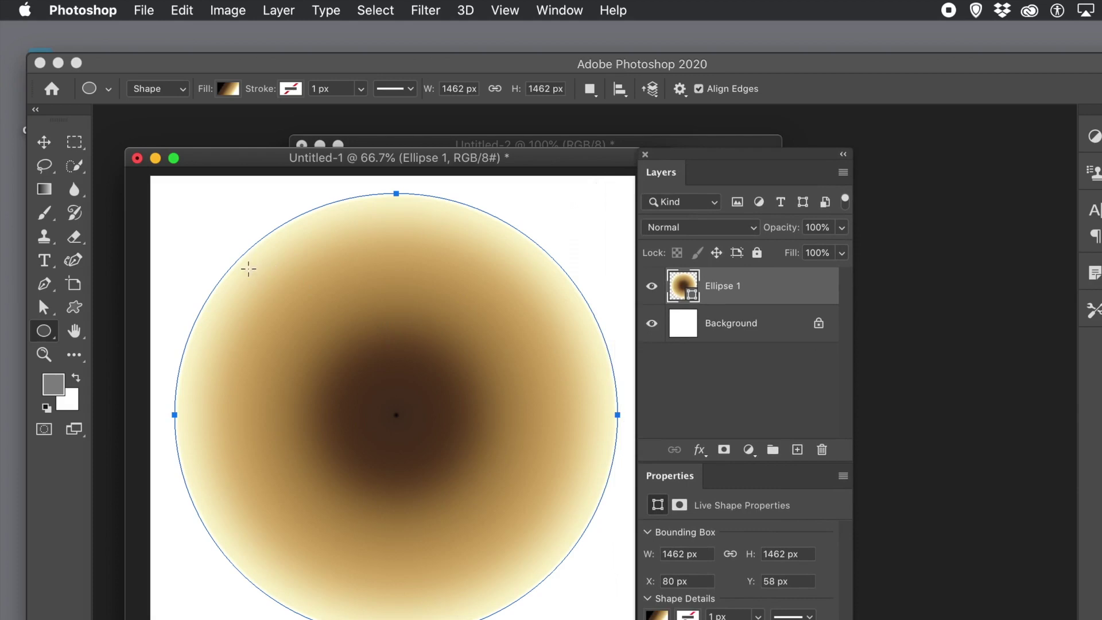
Draw a second 729 × 729 px circle, Ellipse 2, inside the big circle and deselect it
drag(248, 267, 302, 325)
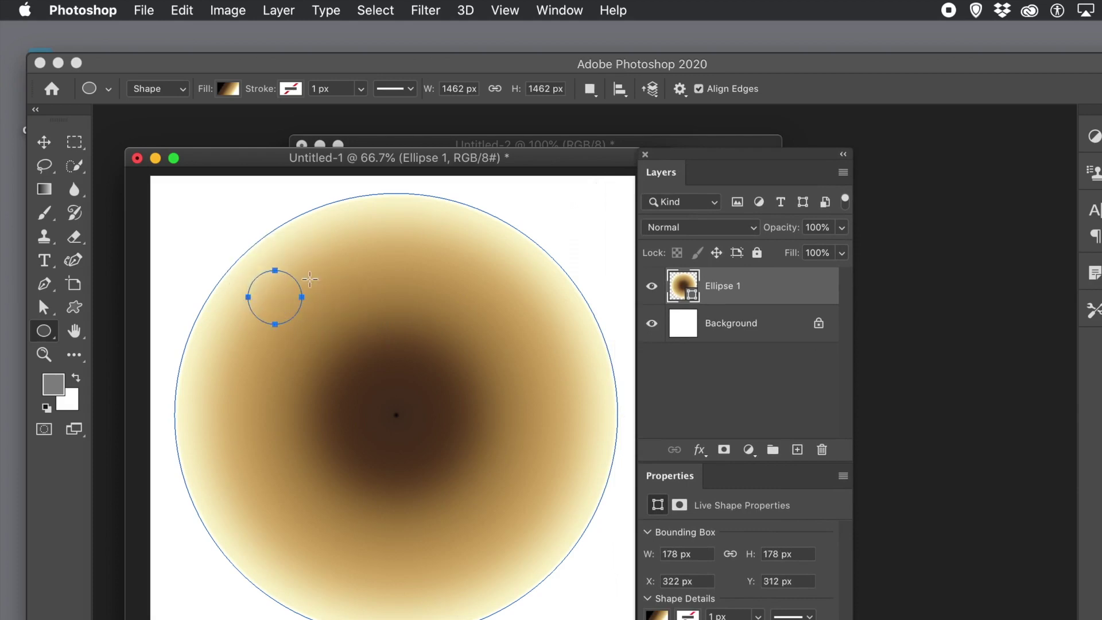
key(super+z)
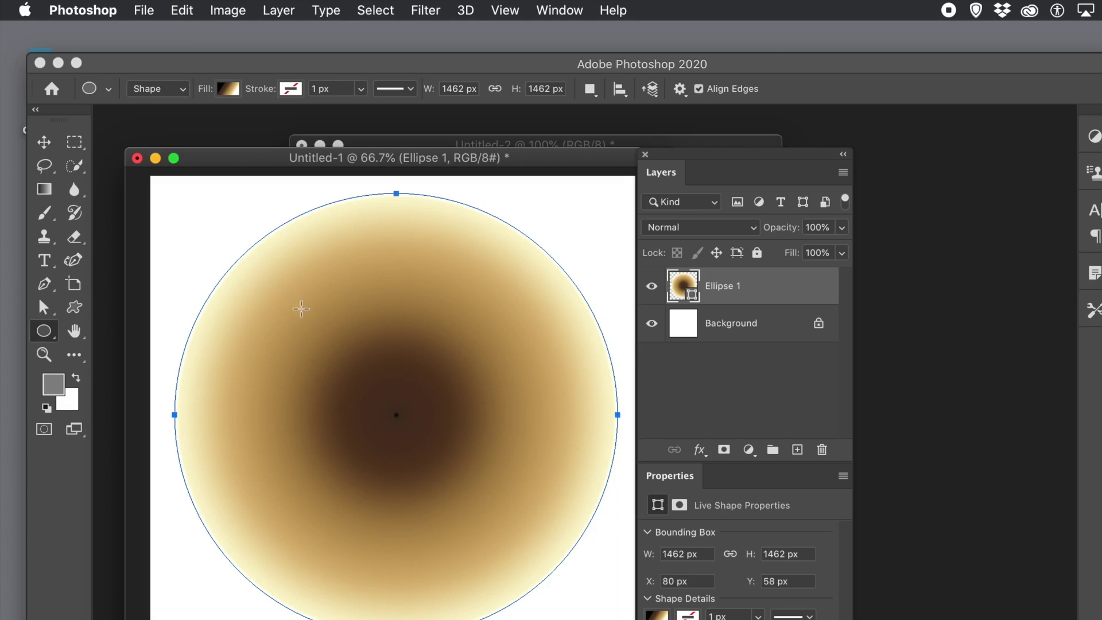
key(shift)
drag(303, 308, 522, 537)
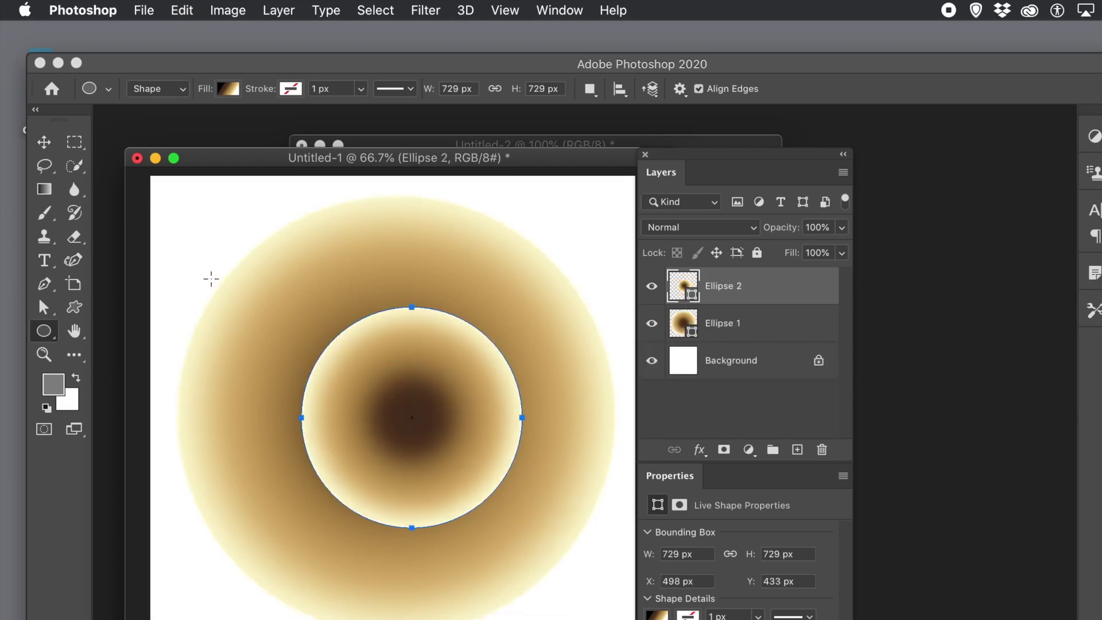
click(43, 141)
click(173, 180)
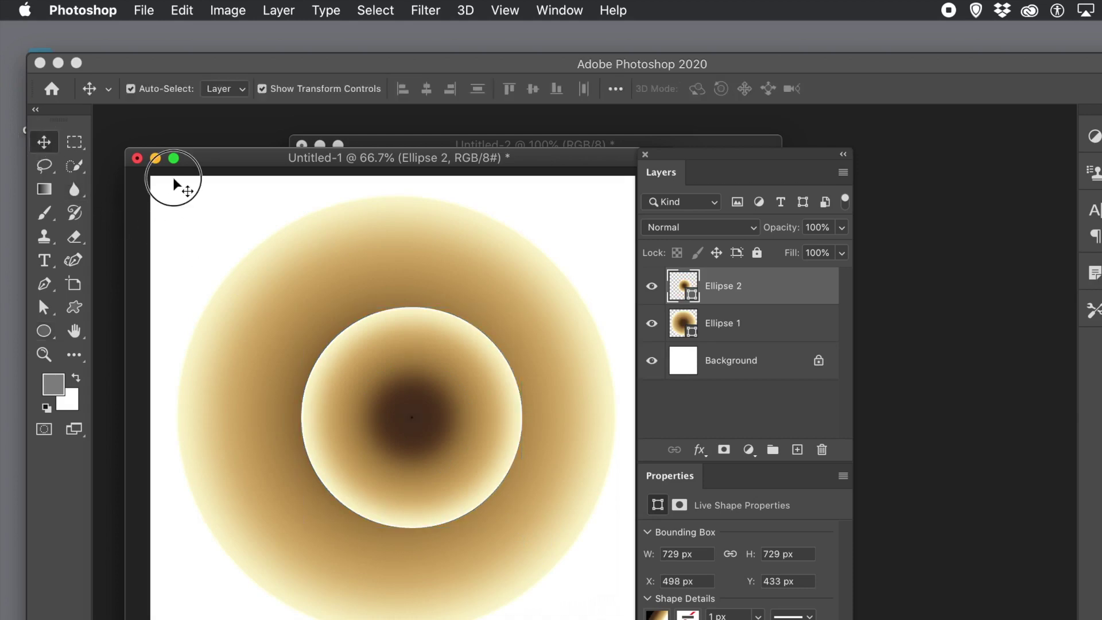
Select both circles and align their horizontal and vertical centres
drag(175, 183, 614, 609)
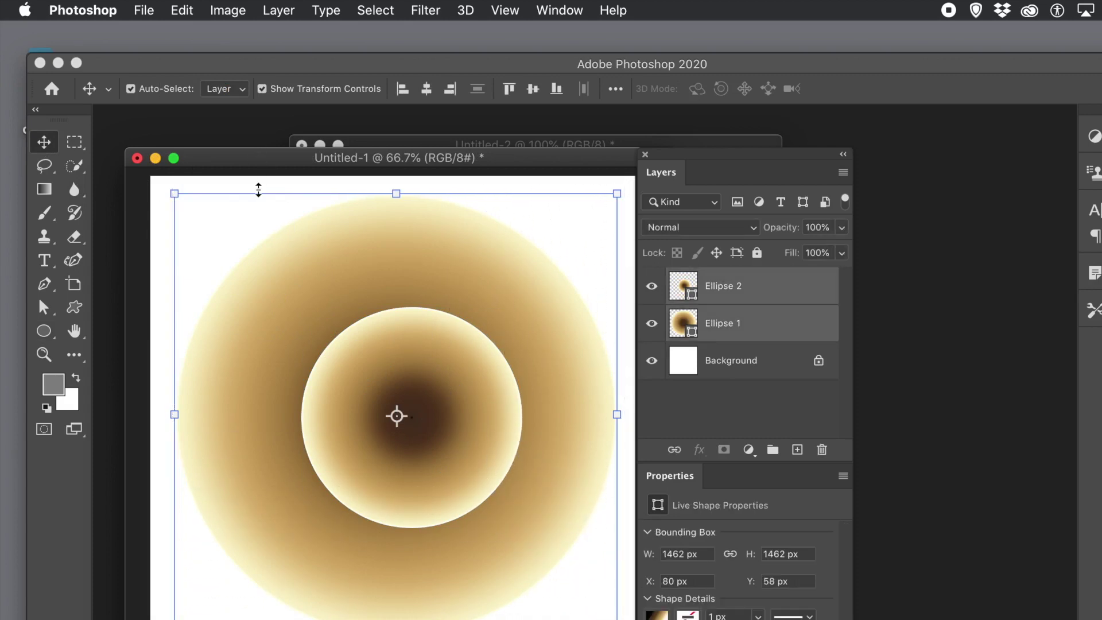
click(425, 90)
click(532, 91)
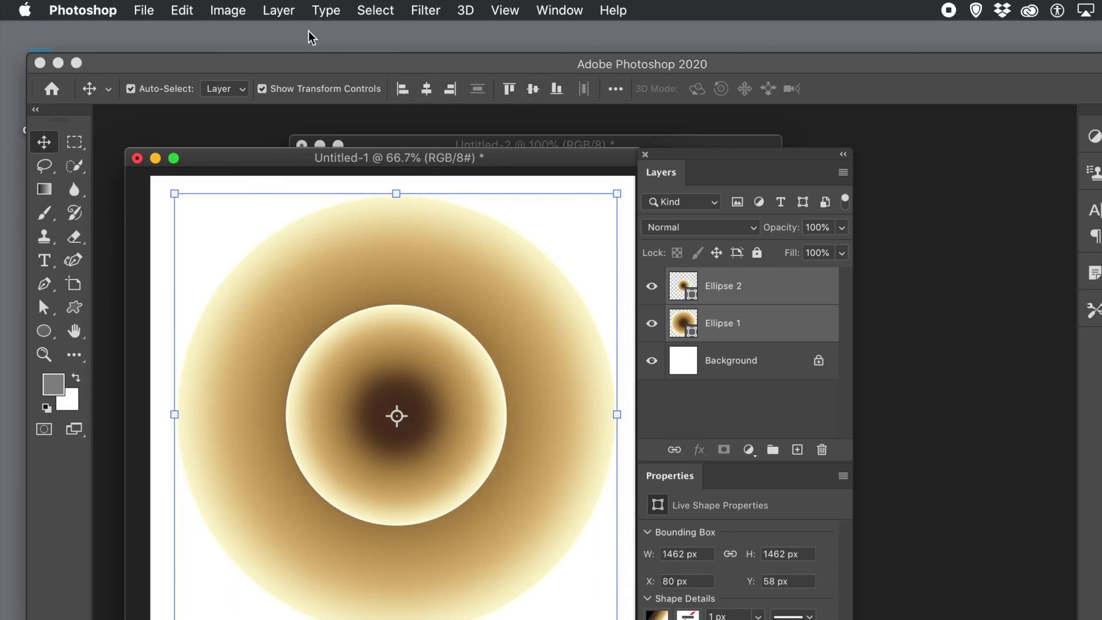
Cut the smaller circle out of the larger one with Combine Shapes > Subtract Front Shape
click(279, 11)
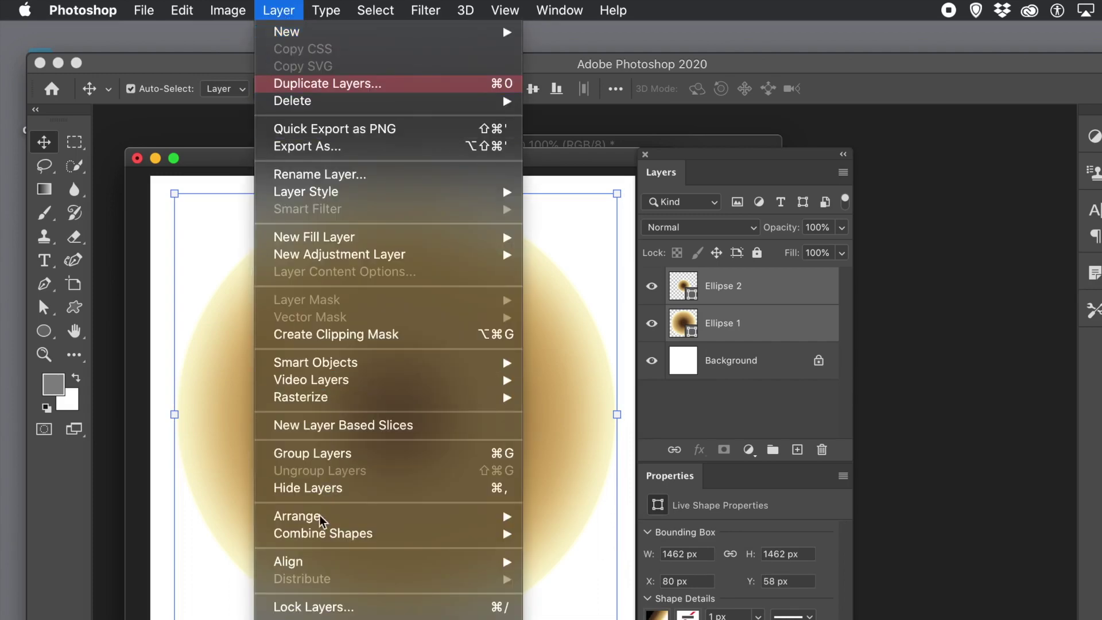
mouse_move(320, 532)
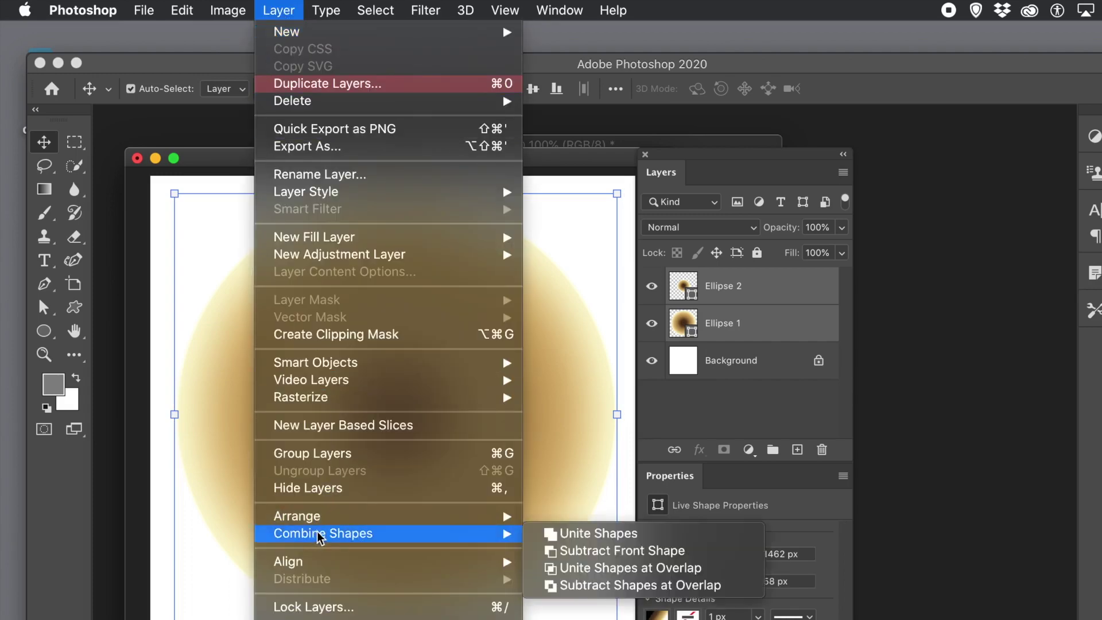
click(601, 555)
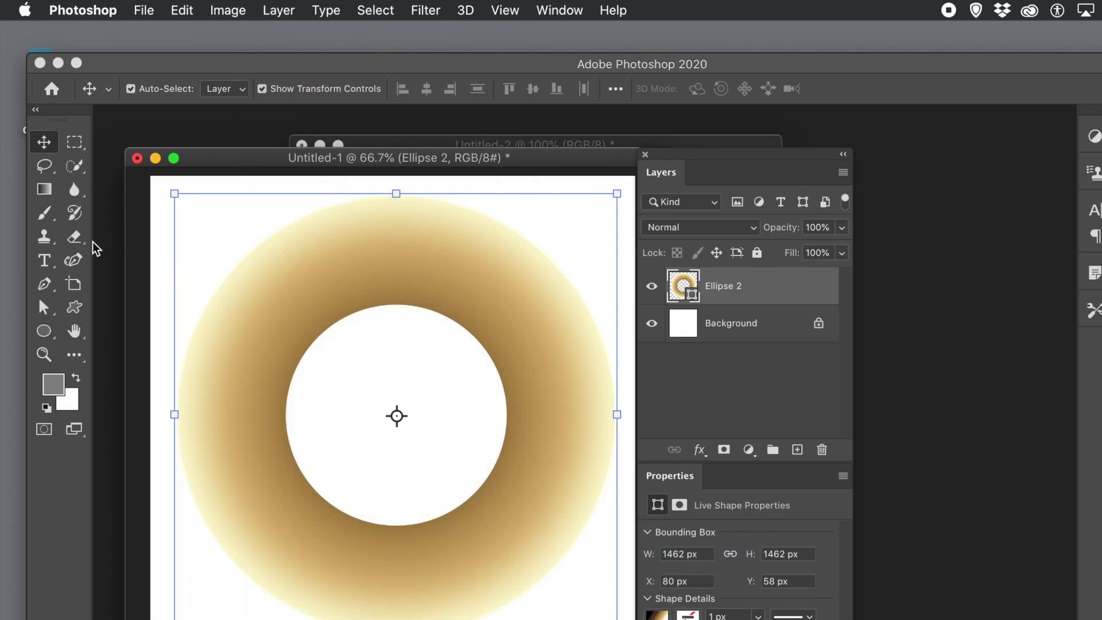
Reverse the ring's radial gradient so it darkens toward the outer edge
click(46, 333)
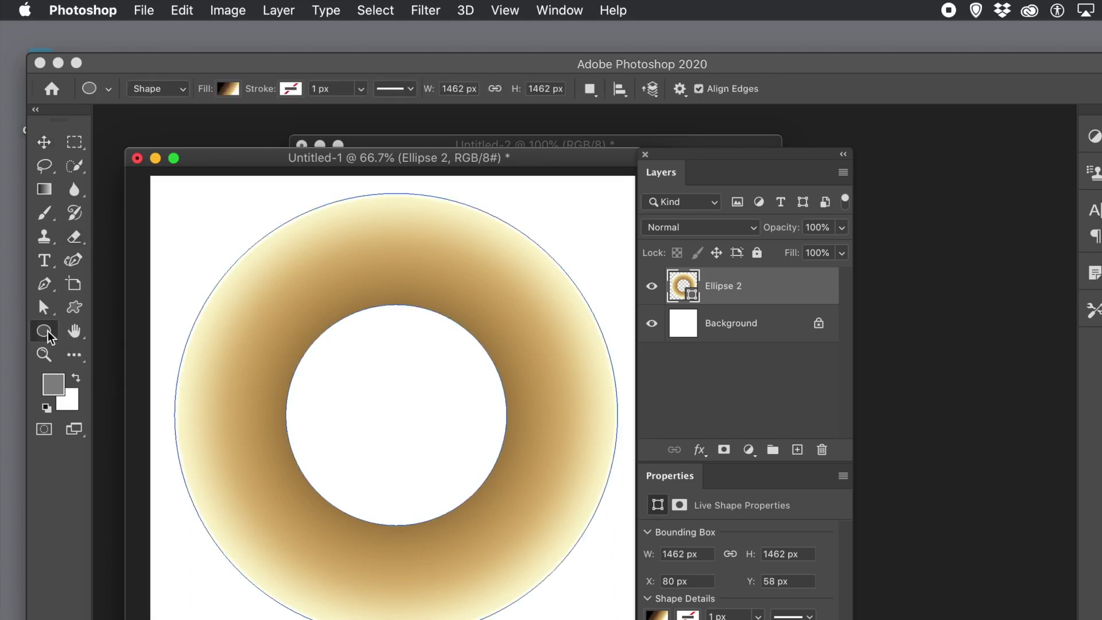
click(230, 90)
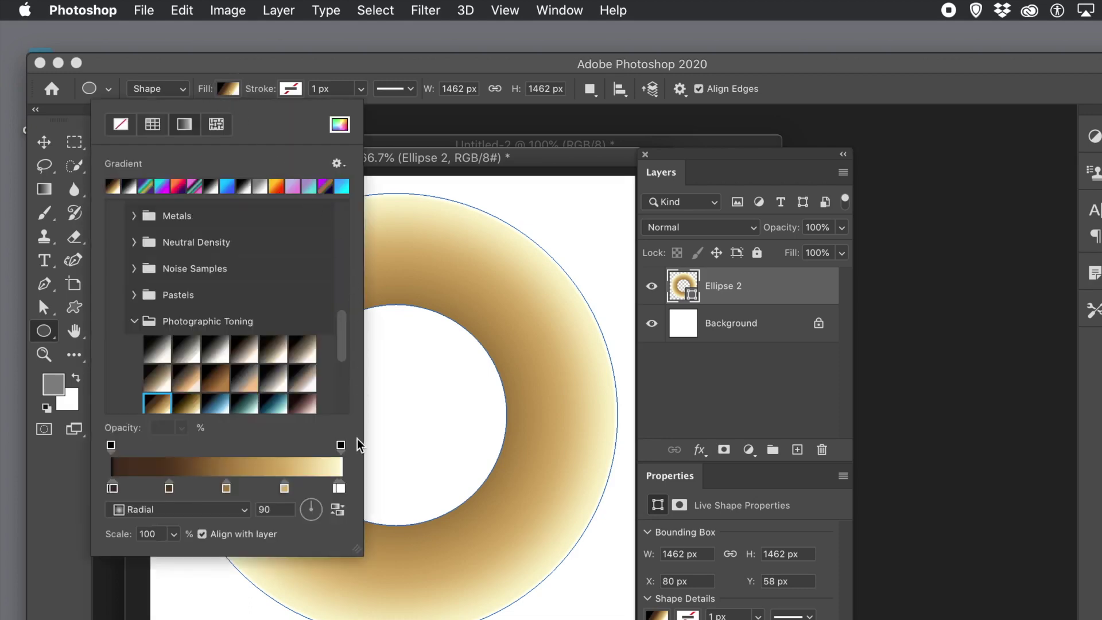
click(338, 509)
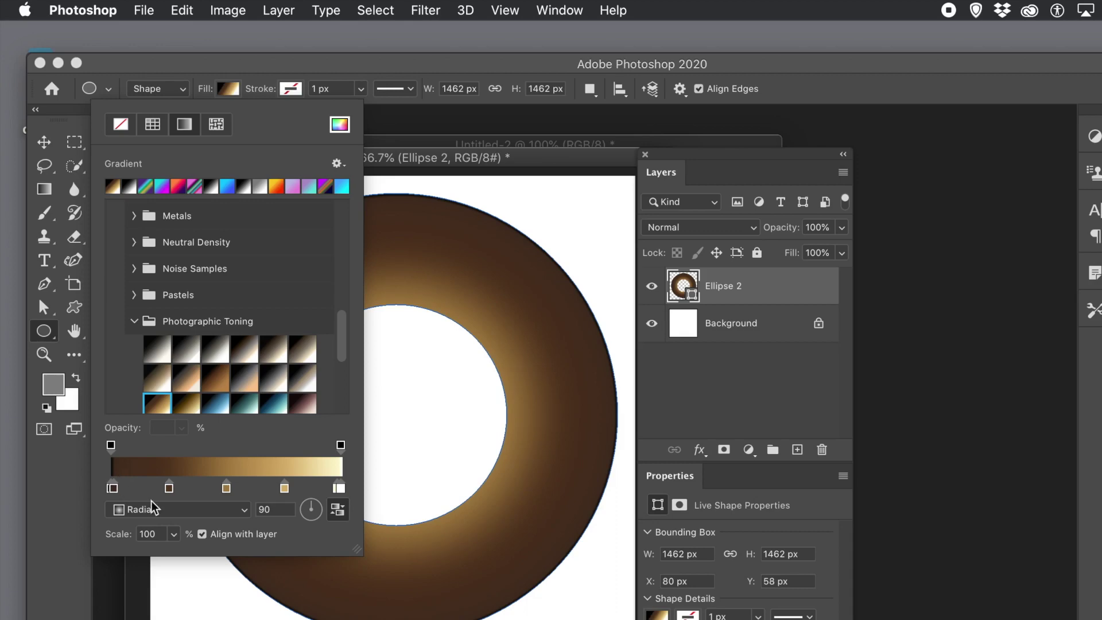
Drag the fourth gradient colour stop left to form a gold band around the hole
drag(286, 492, 236, 494)
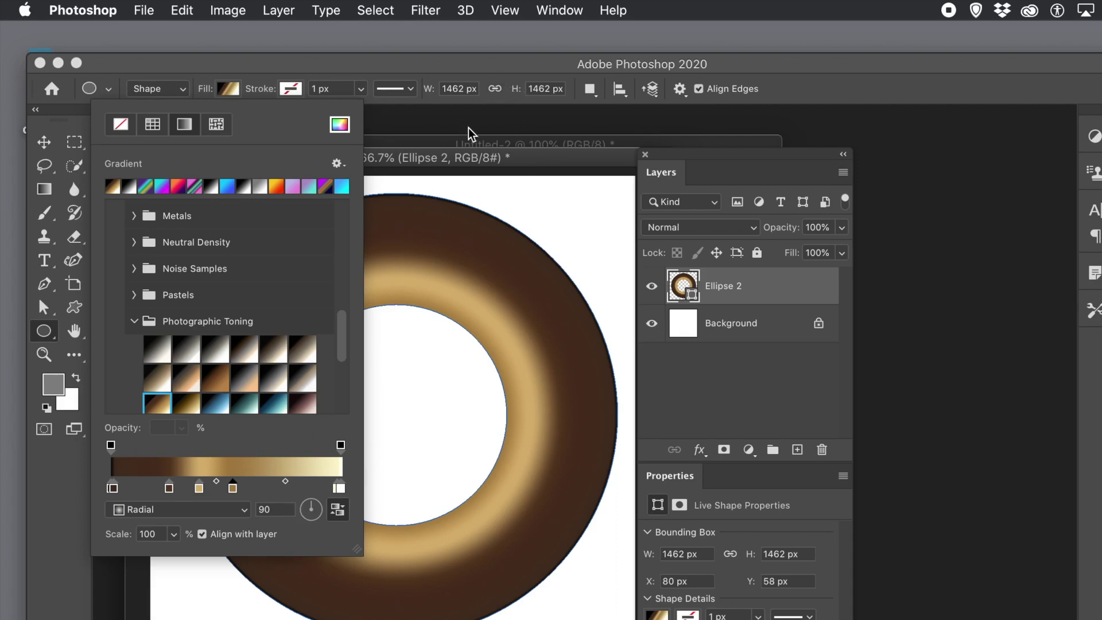
click(482, 142)
Rasterize the Ellipse 2 ring into a pixel layer via Layer > Rasterize > Layer
key(Delete)
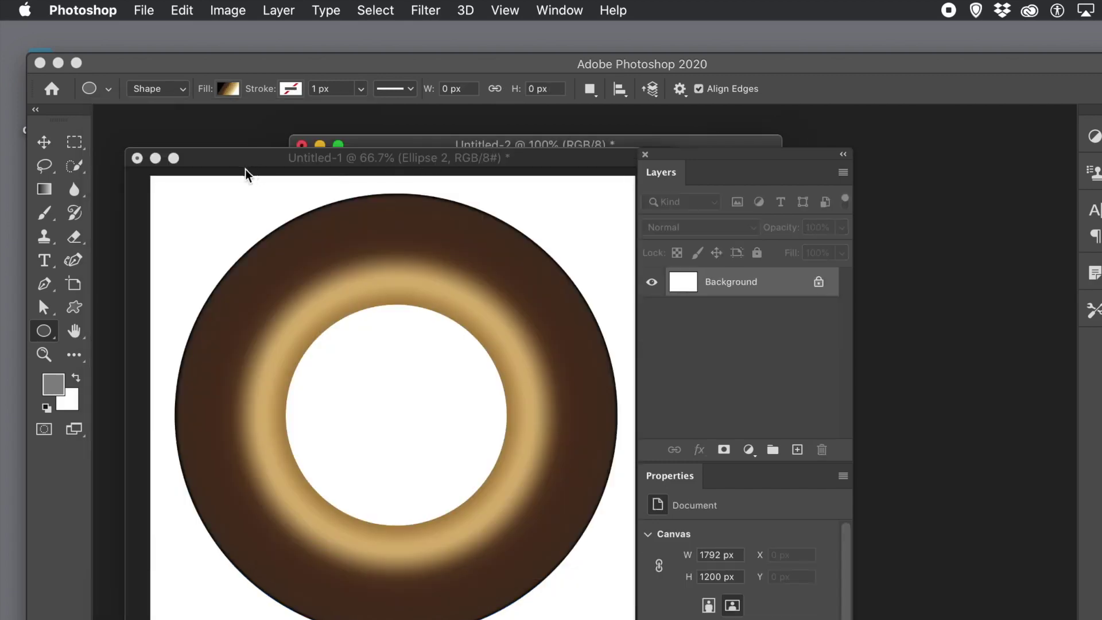
click(40, 146)
click(257, 253)
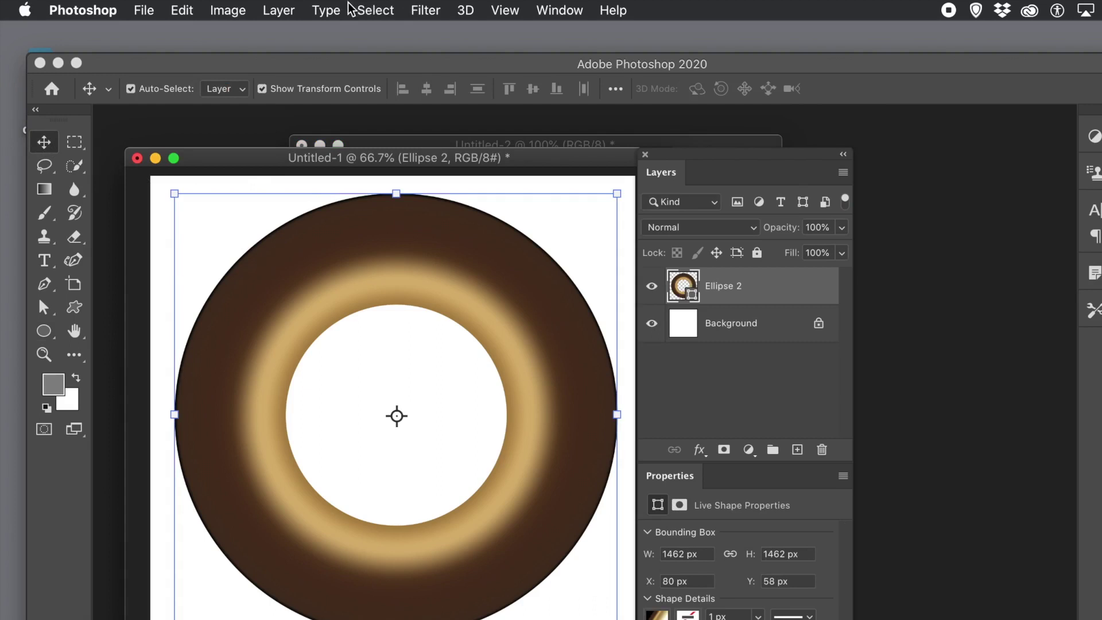
click(287, 11)
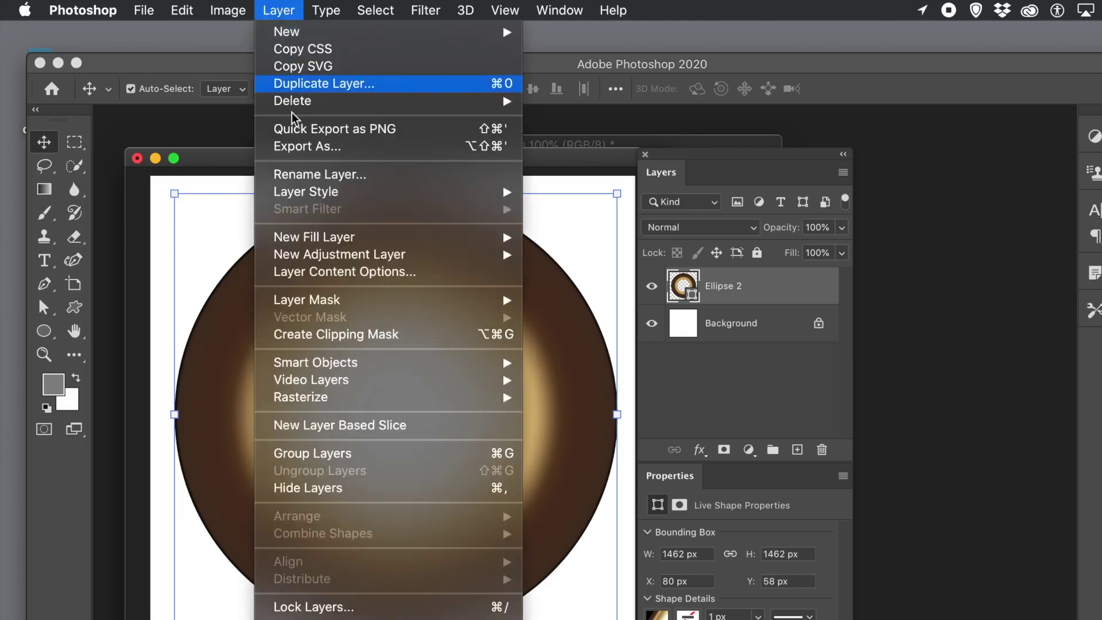
mouse_move(388, 401)
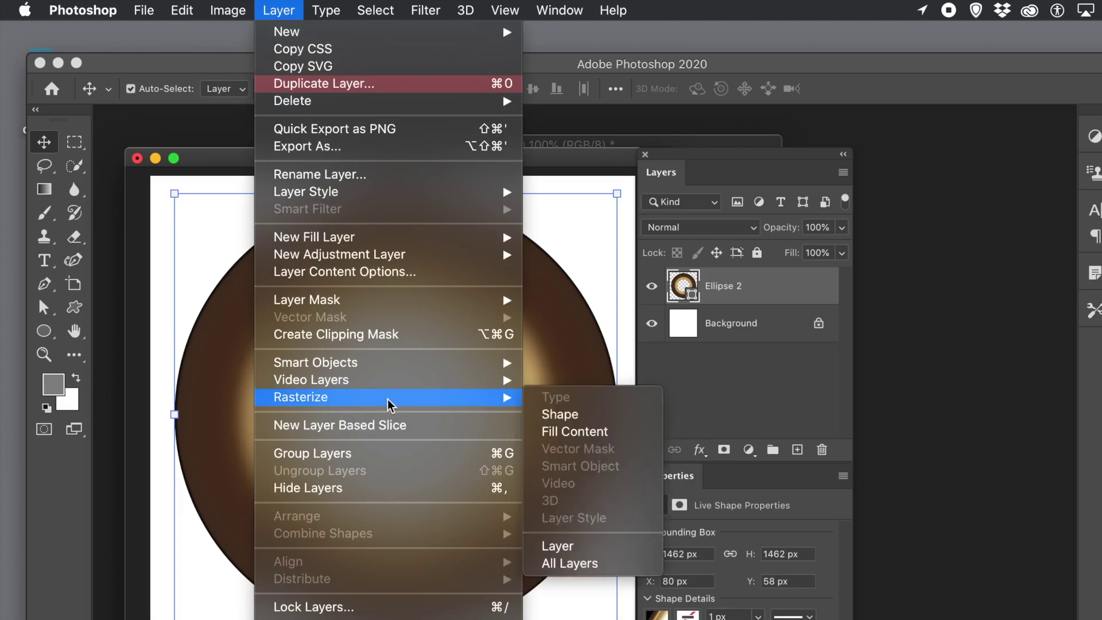
click(593, 545)
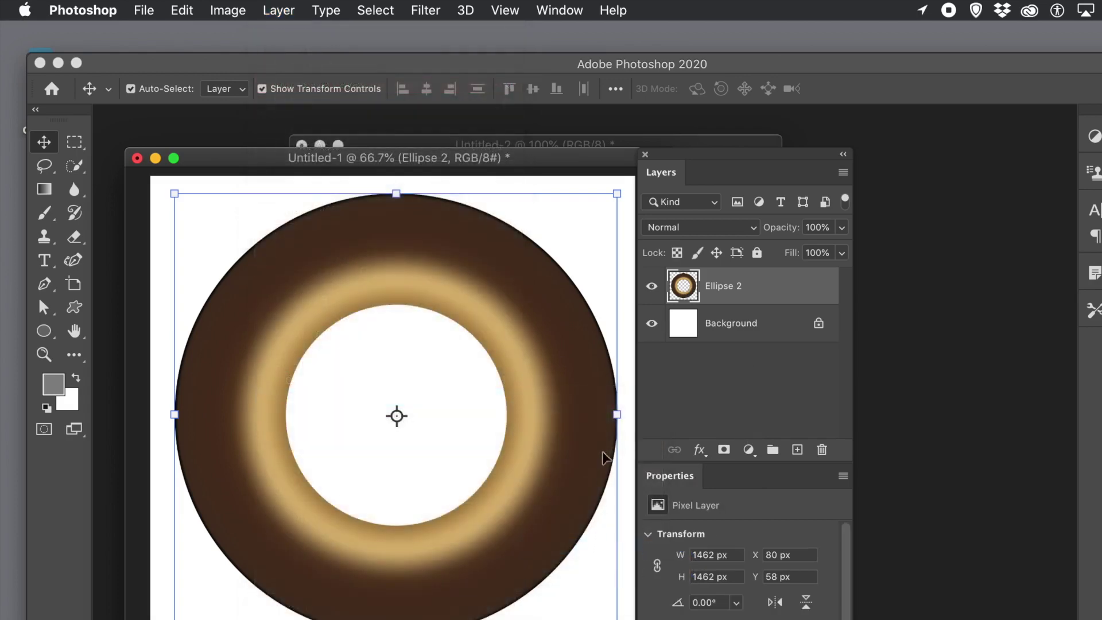
Load the Ellipse 2 Transparency channel as a selection of the ring
click(376, 10)
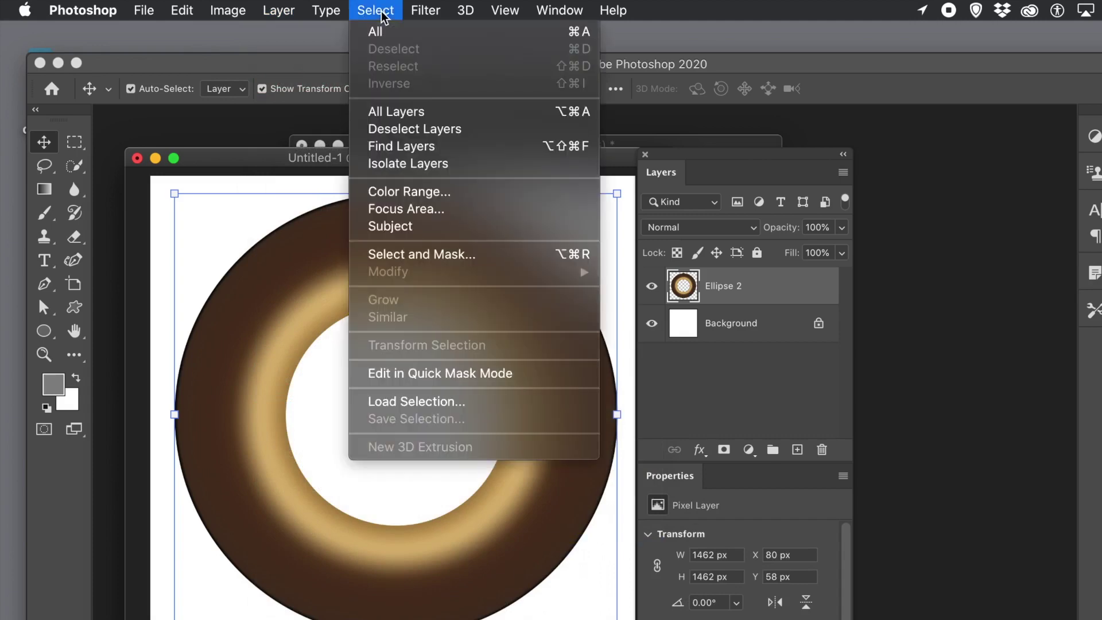
click(395, 406)
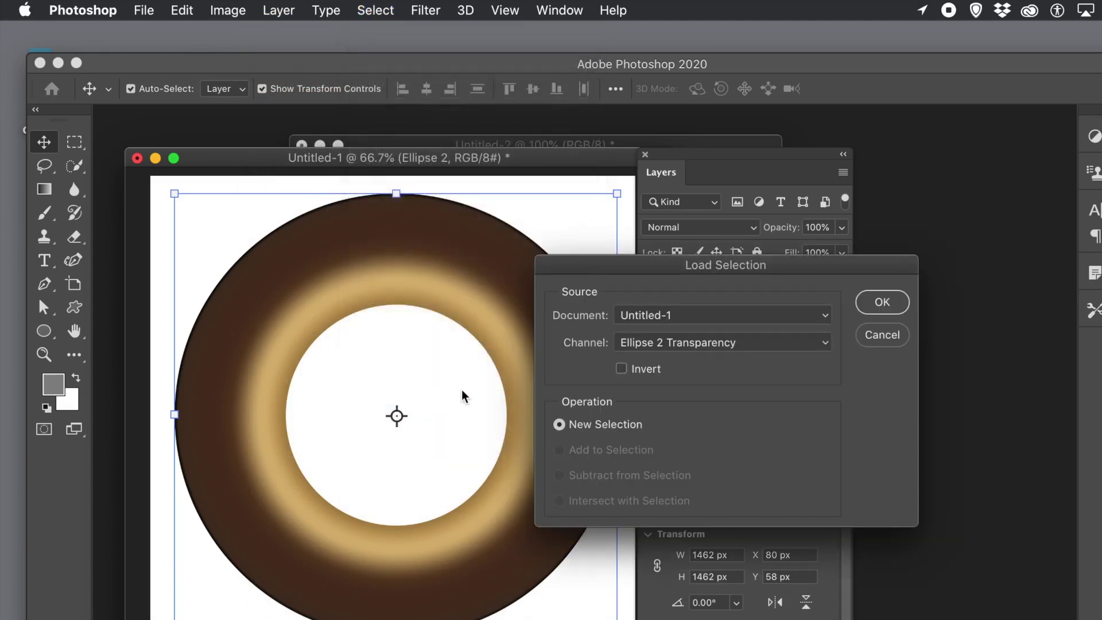
click(895, 300)
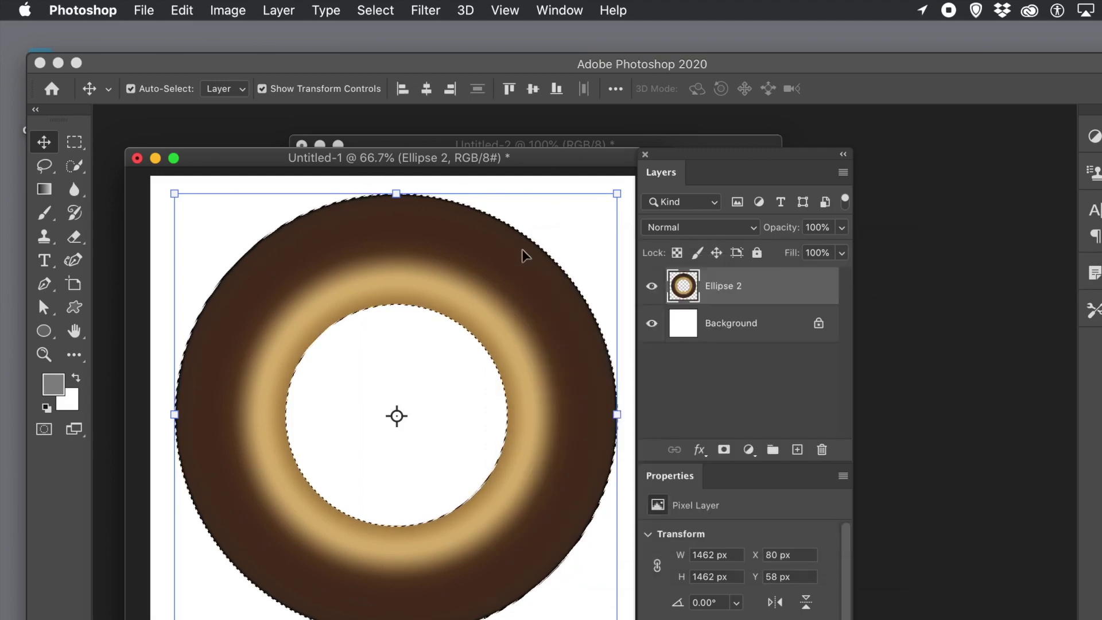
click(518, 143)
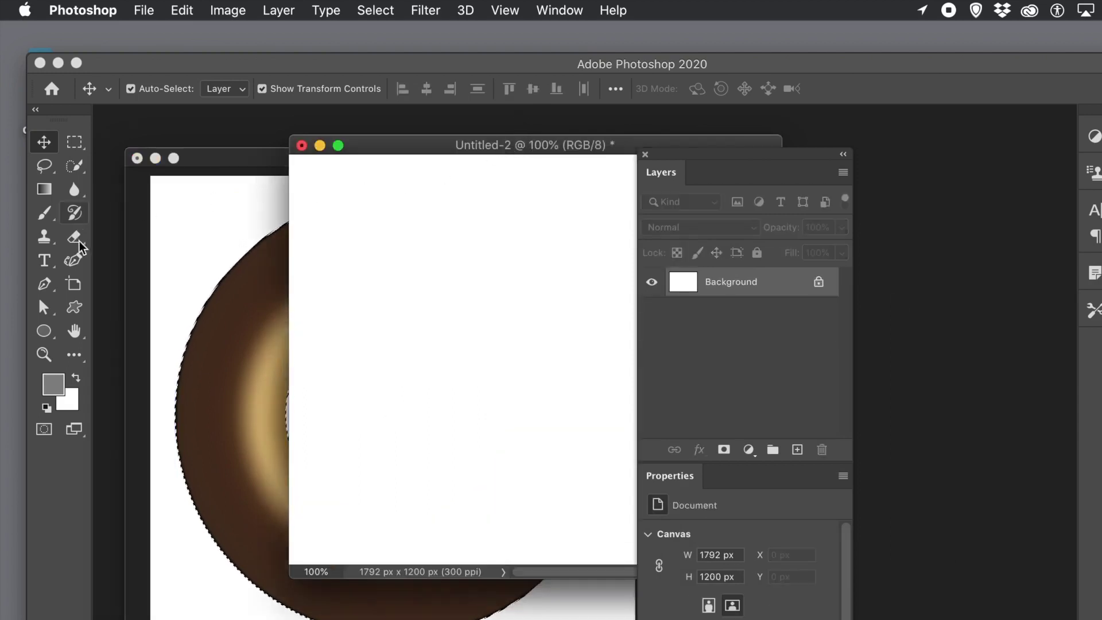
Draw a small 22 × 98 px rectangle, Rectangle 1, near the Untitled-2 canvas centre
click(51, 335)
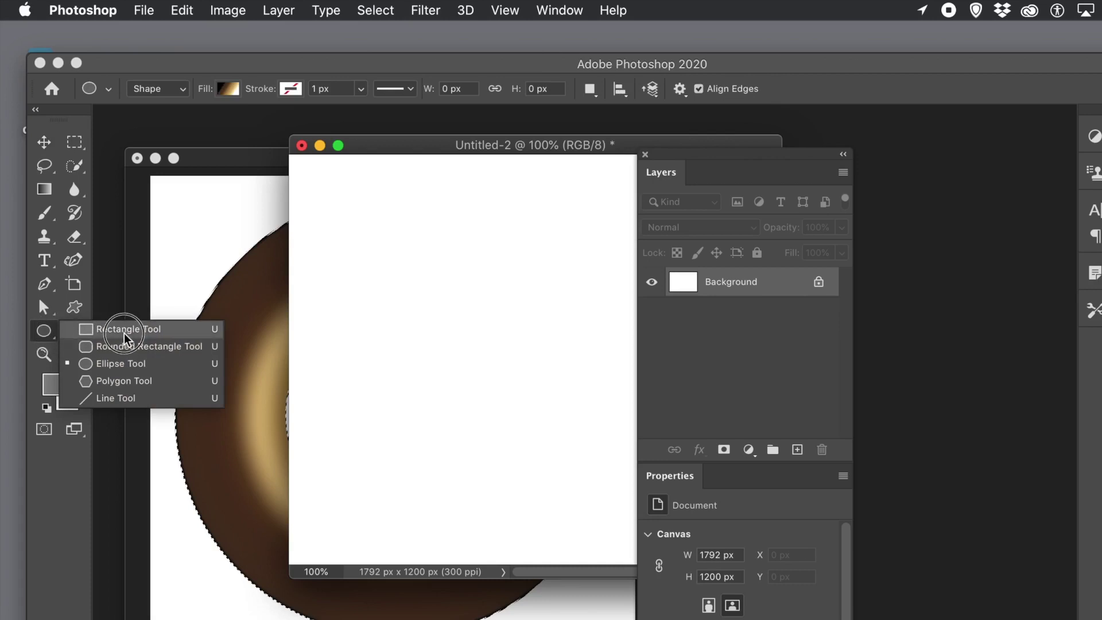
click(124, 332)
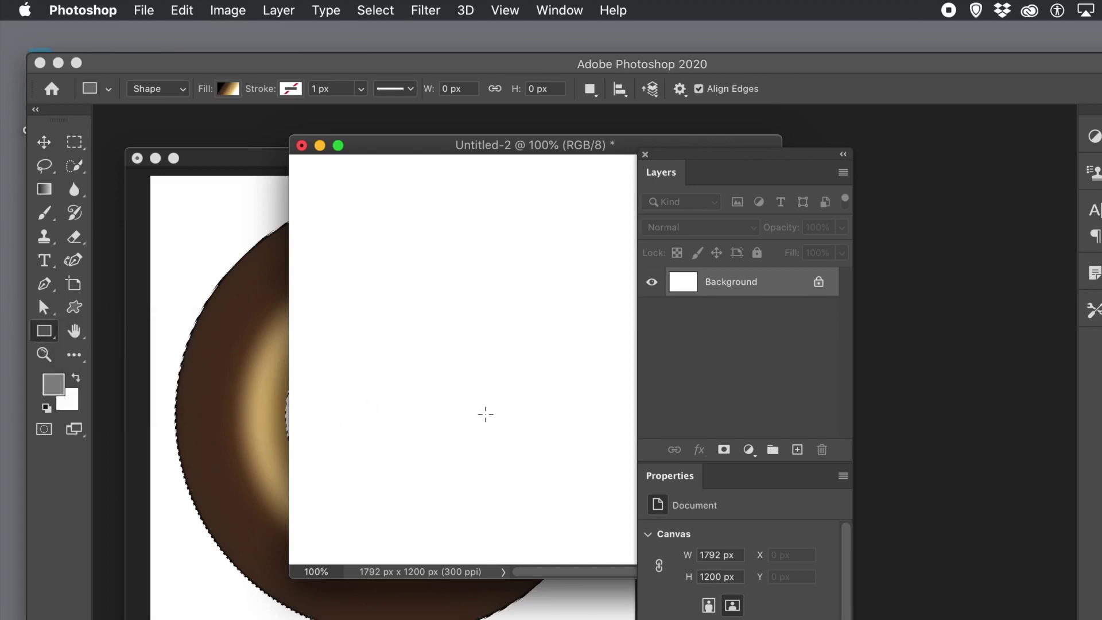
drag(486, 413, 495, 459)
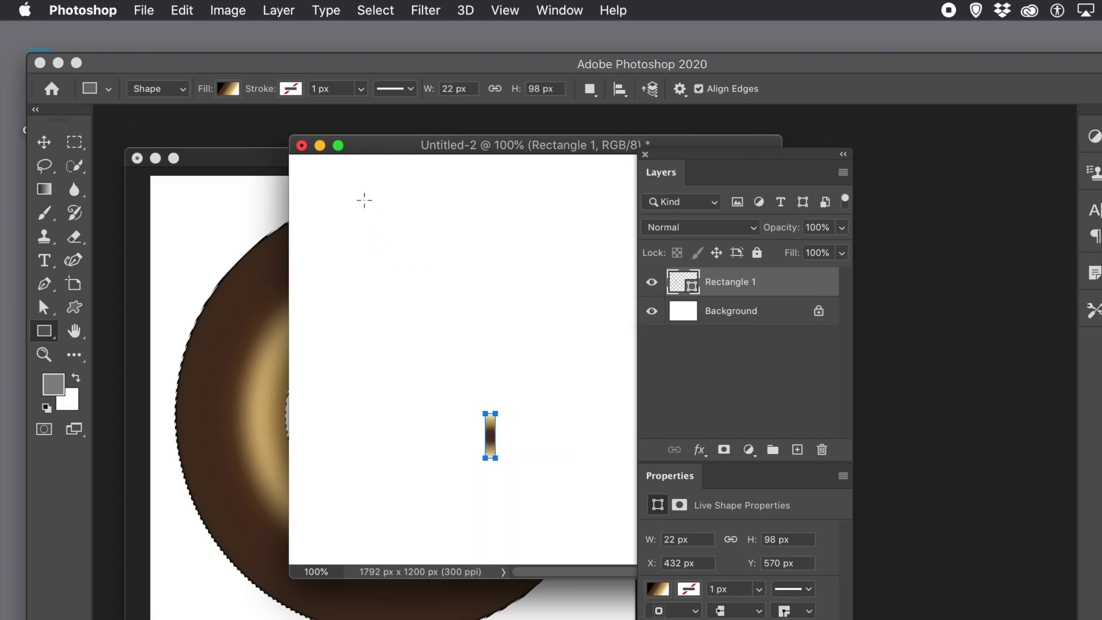
click(229, 88)
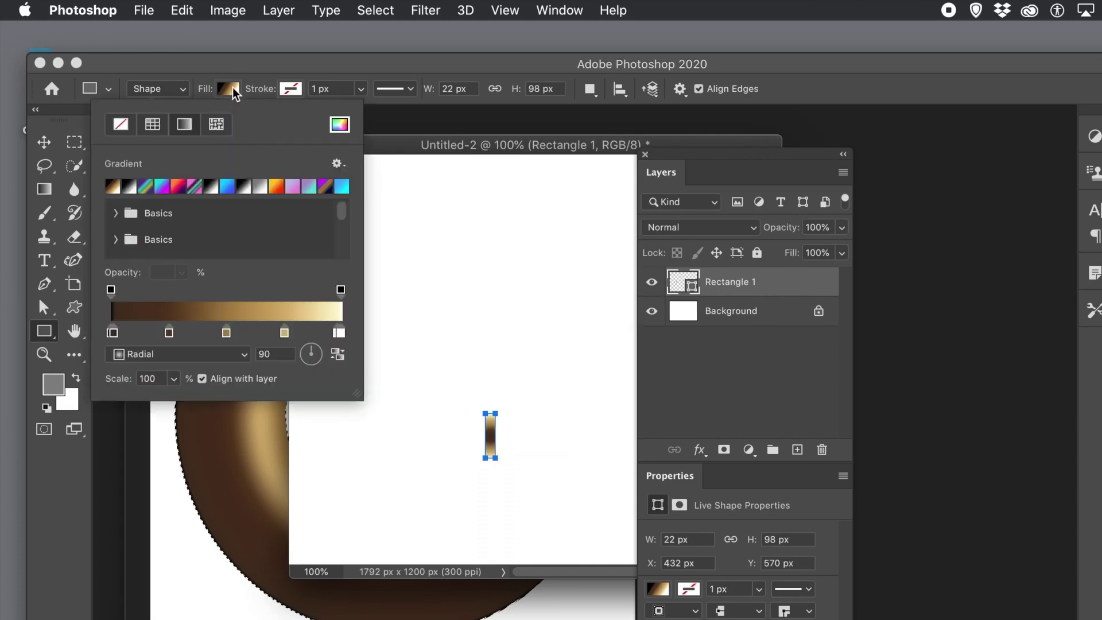
Fill Rectangle 1 with a black-to-white Reflected gradient at -4°, reversed
click(211, 187)
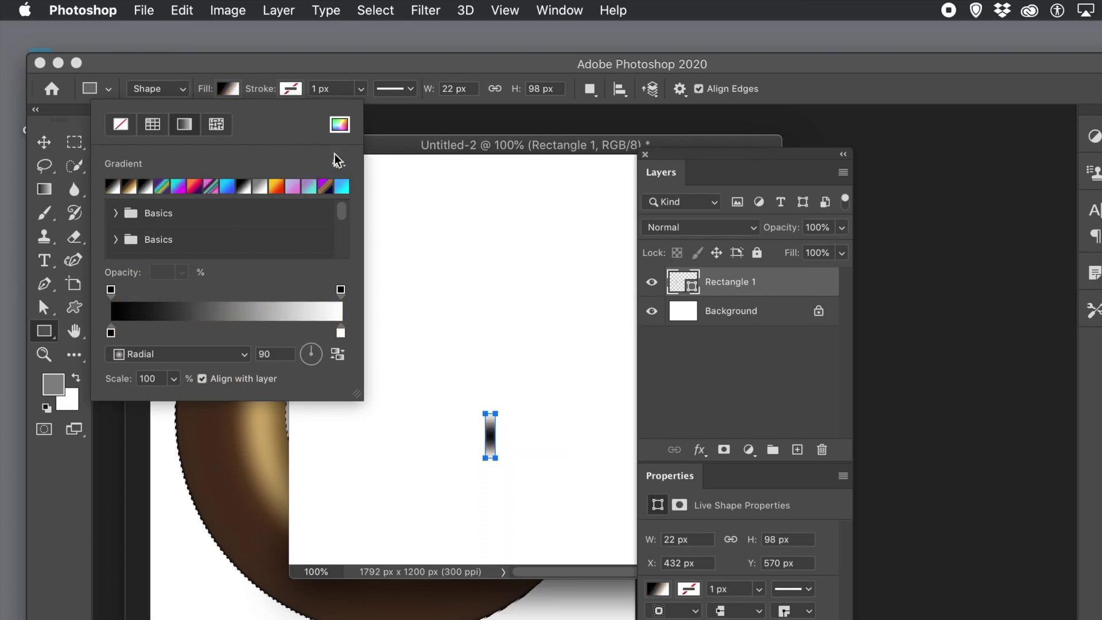
click(157, 354)
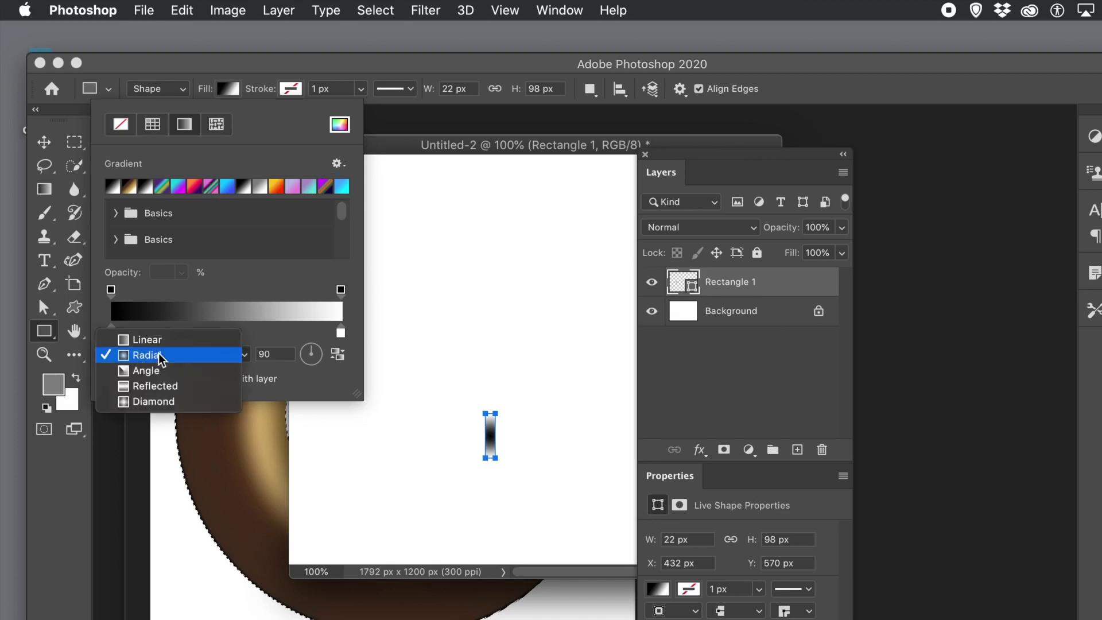
click(160, 384)
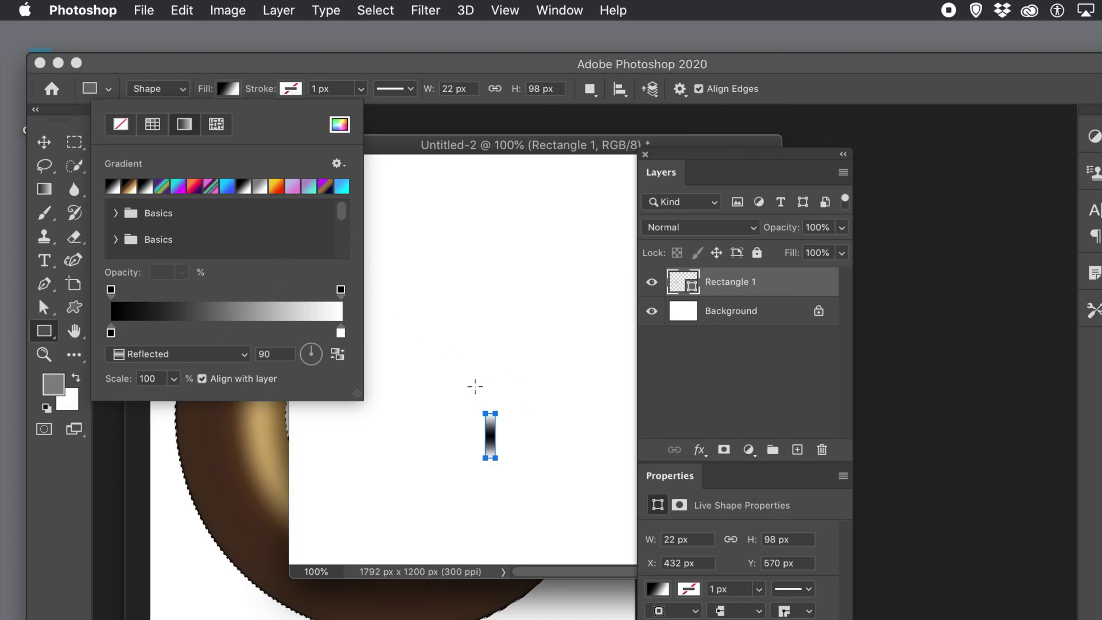
click(315, 351)
drag(321, 353, 322, 356)
click(340, 355)
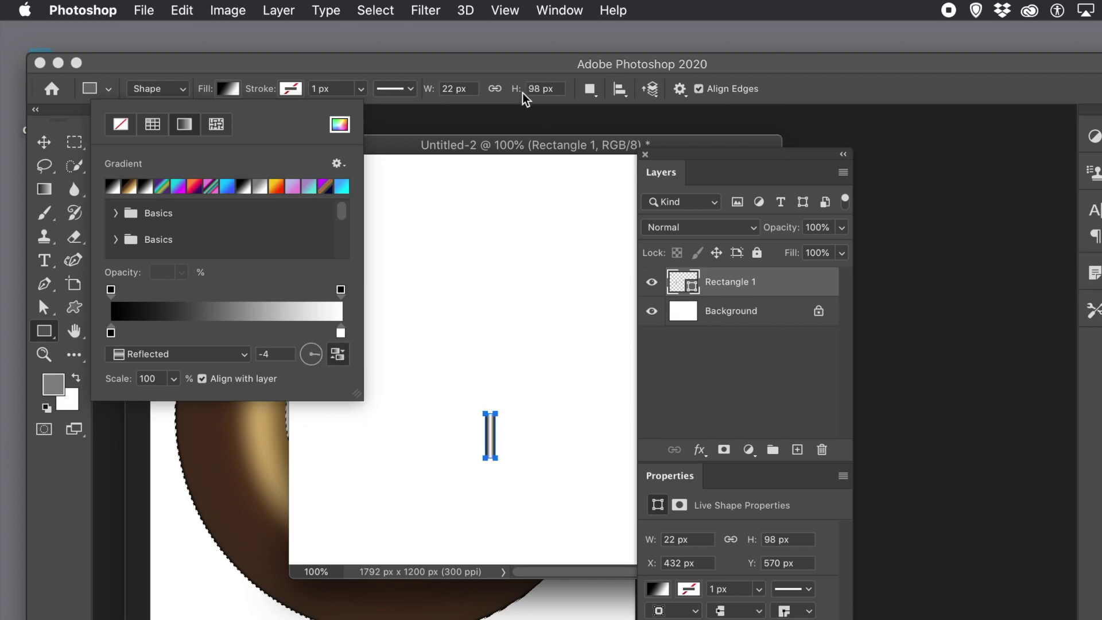
click(487, 147)
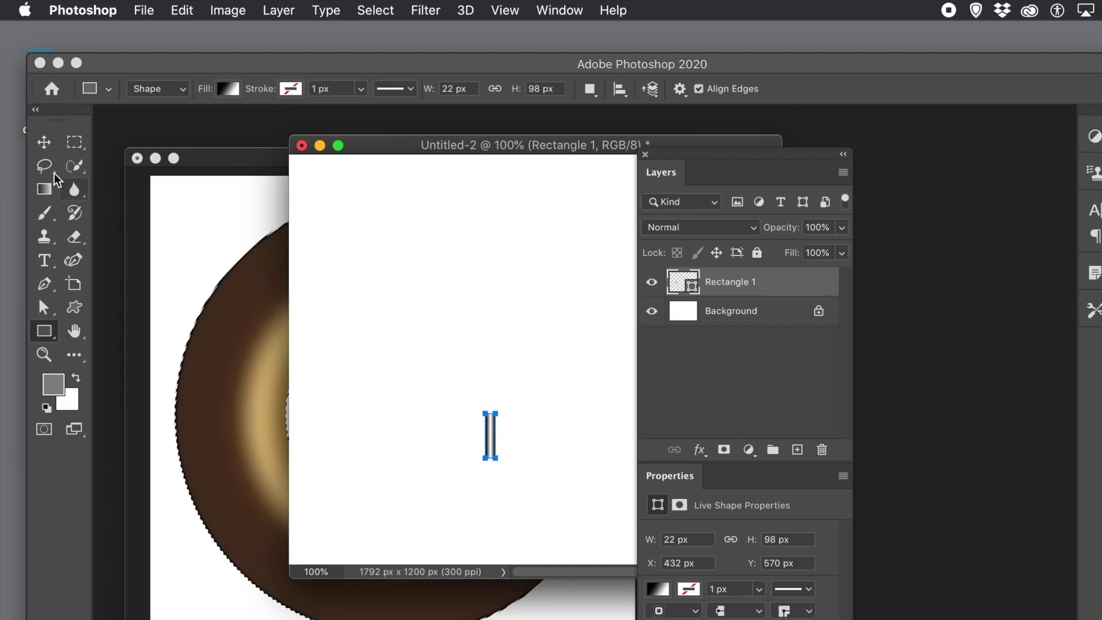
Delete Untitled-2's white Background layer, confirming with Yes
click(45, 144)
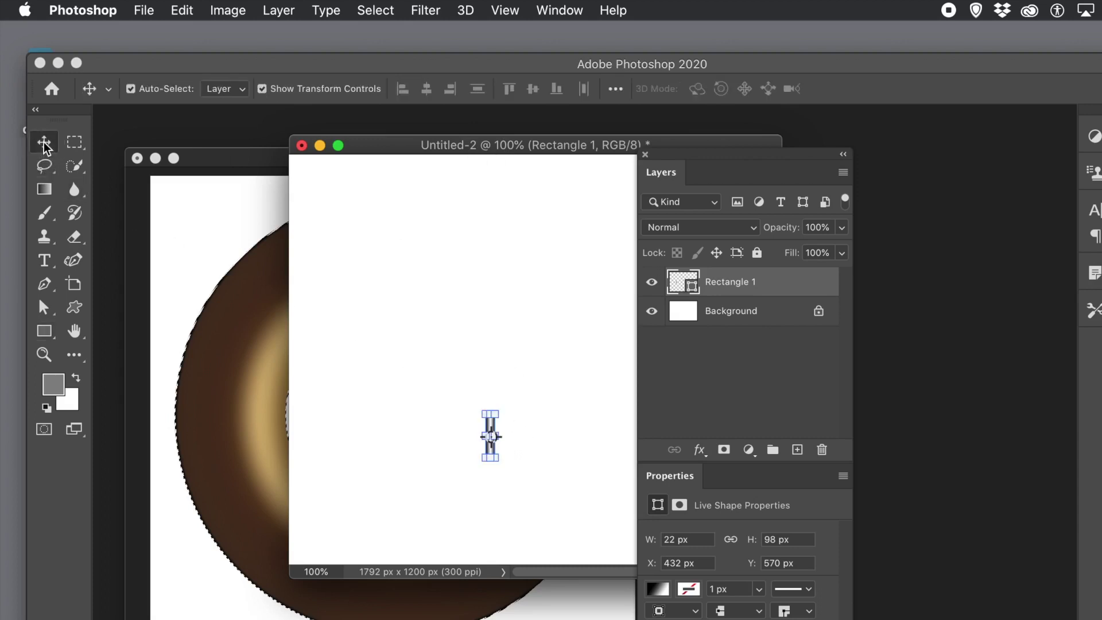
click(372, 315)
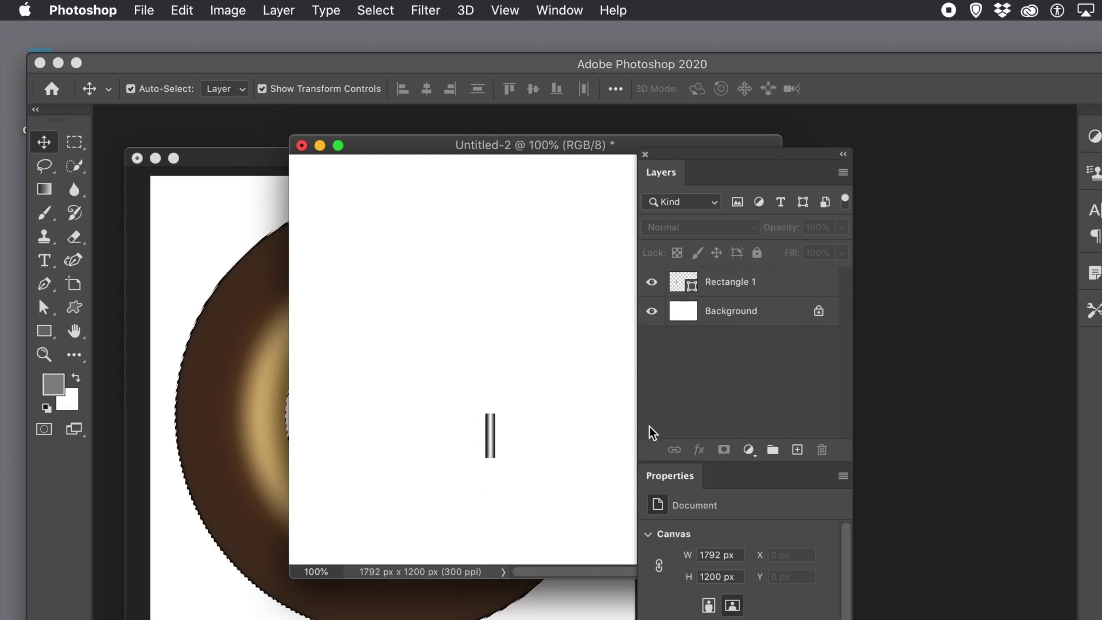
click(734, 319)
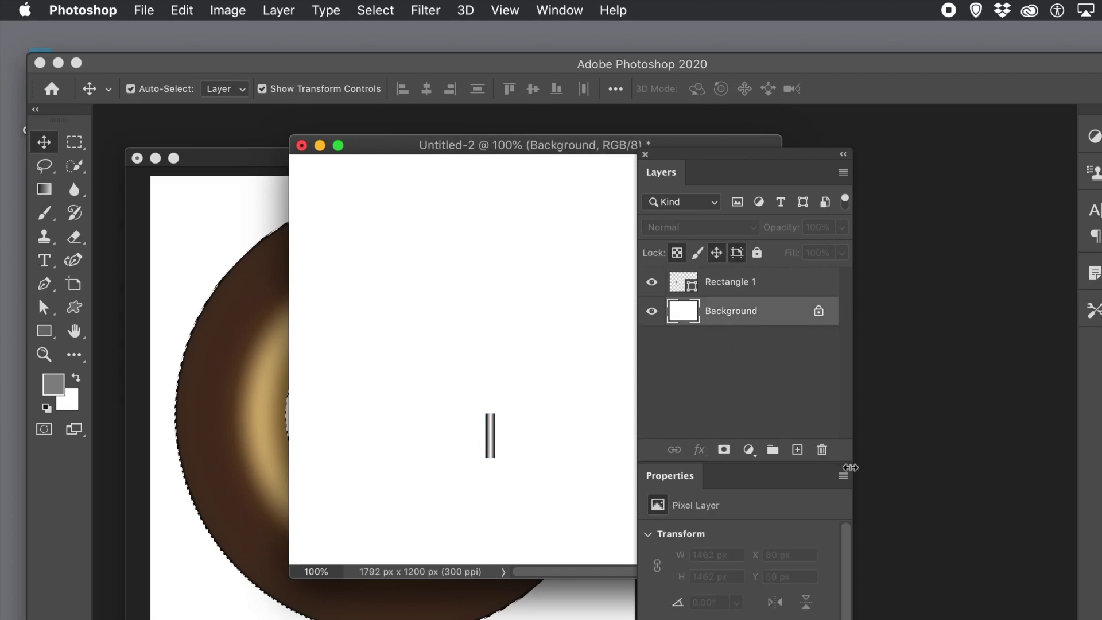
click(823, 450)
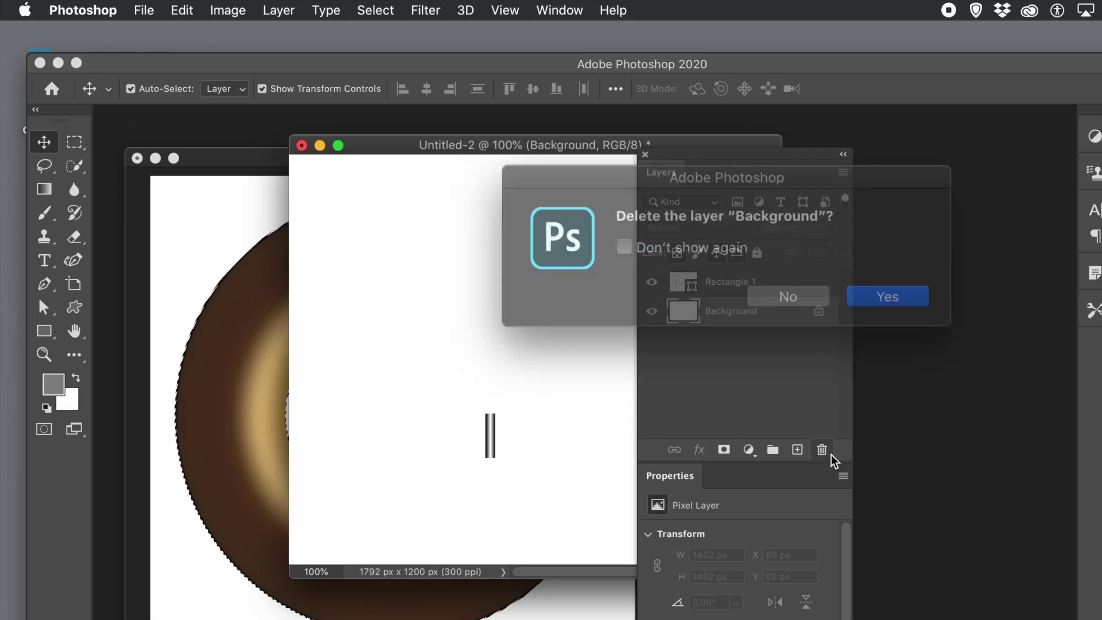
click(867, 294)
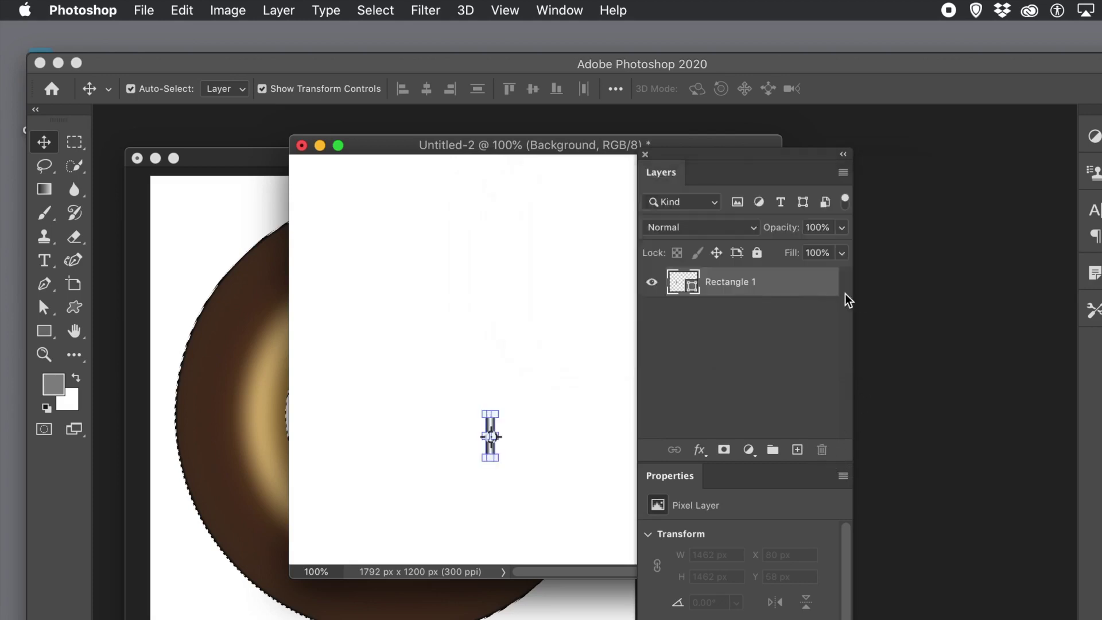
click(74, 141)
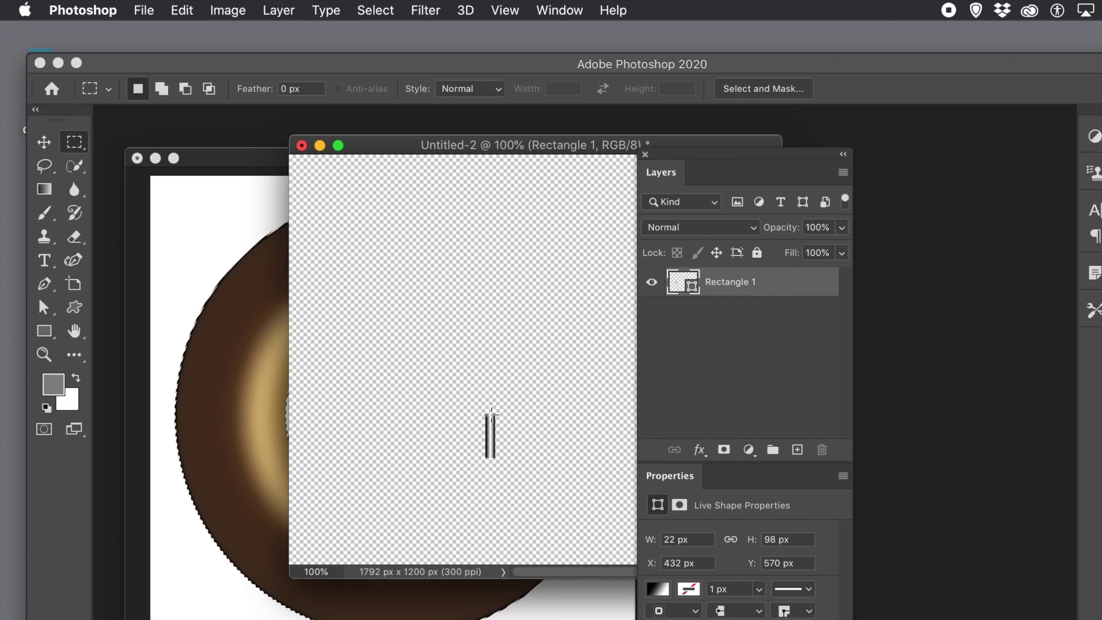
Define the marqueed striped bar as Pattern 20, then bring the Untitled-1 document forward
drag(481, 409, 498, 466)
click(184, 10)
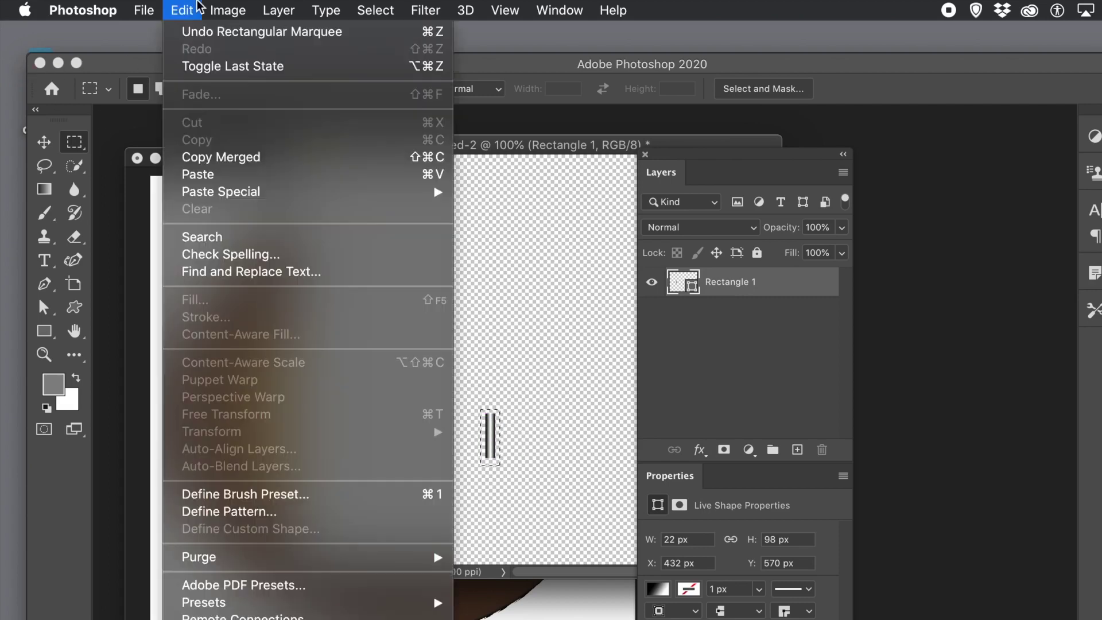
click(236, 512)
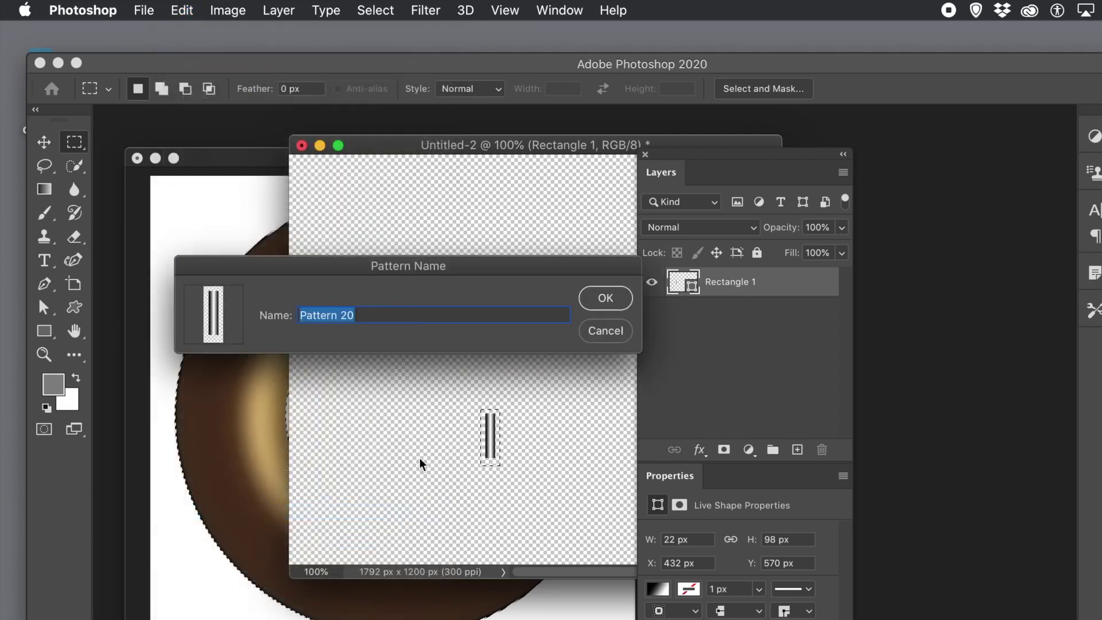
click(607, 300)
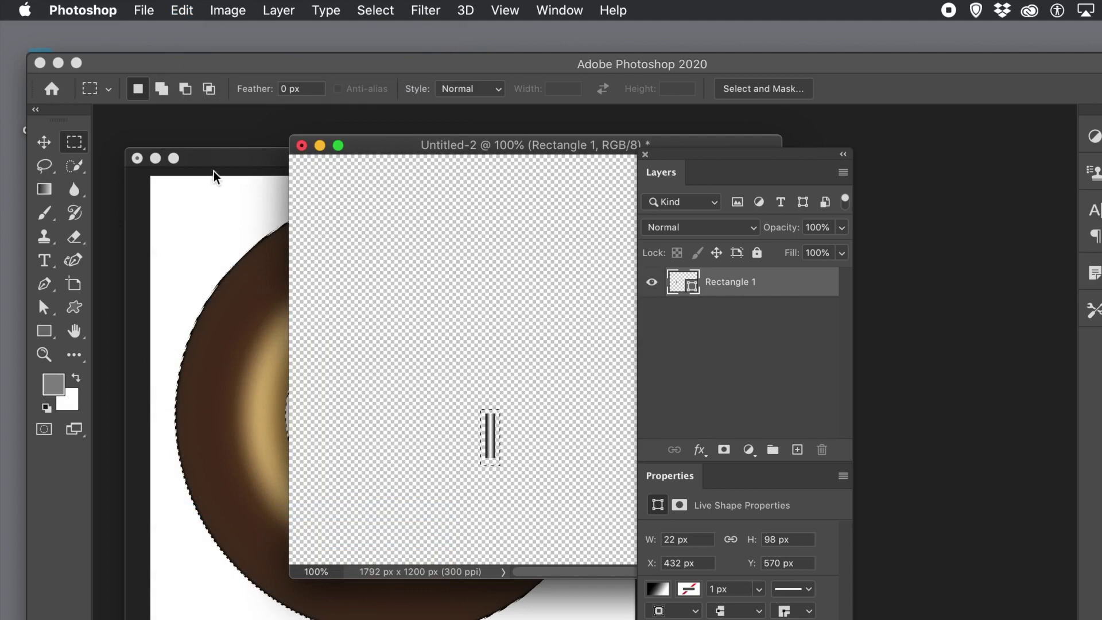
click(239, 156)
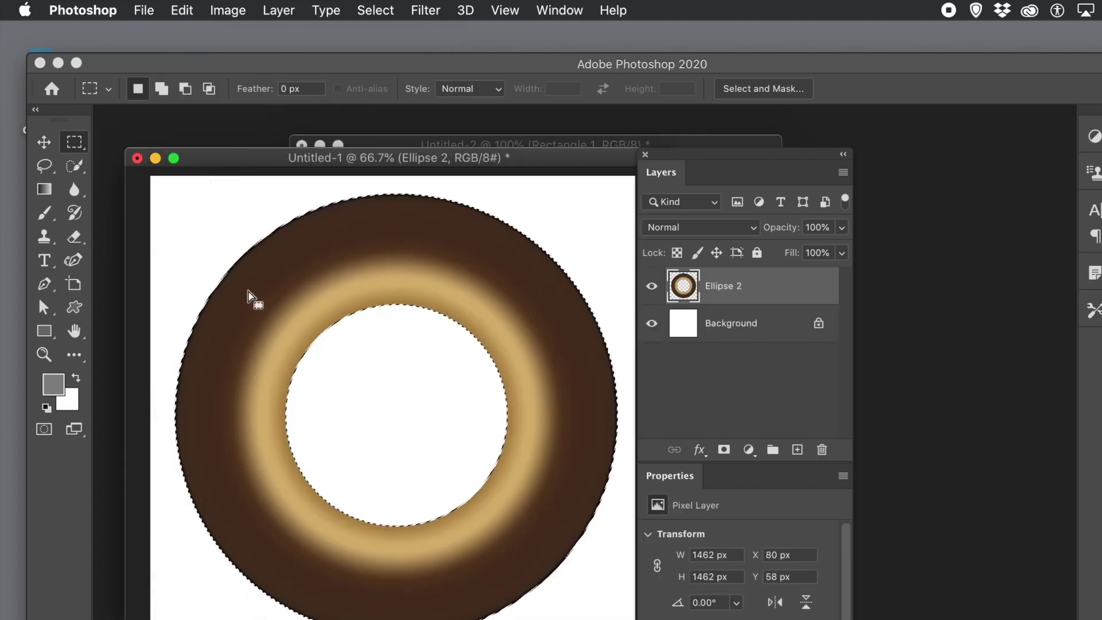
Set Edit > Fill to Pattern contents with the new bar pattern and Script: Random Fill
click(179, 12)
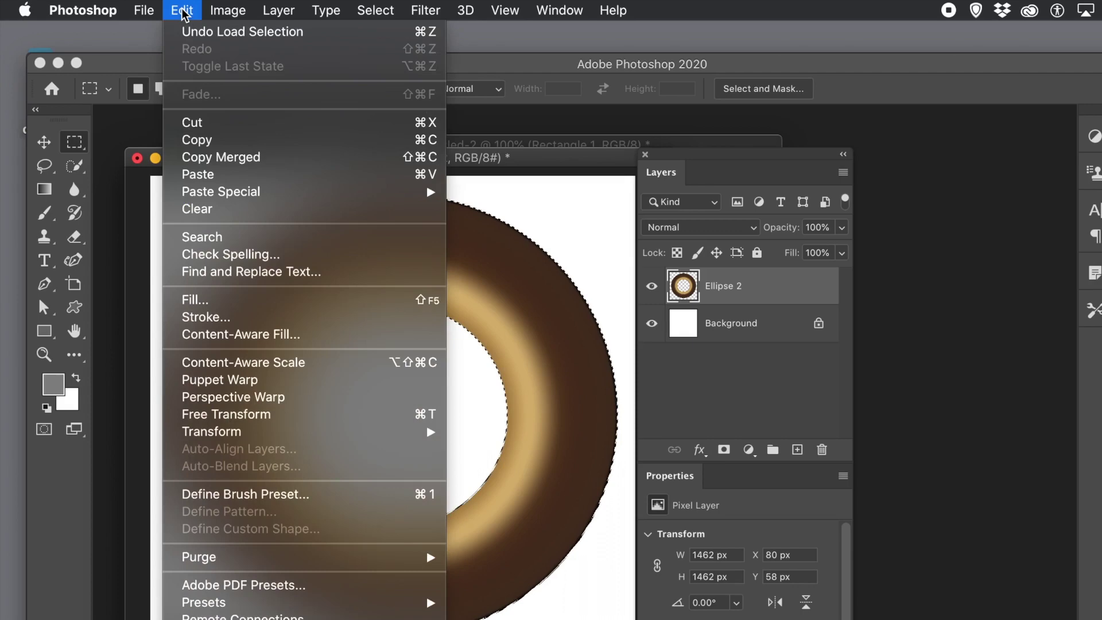
click(205, 296)
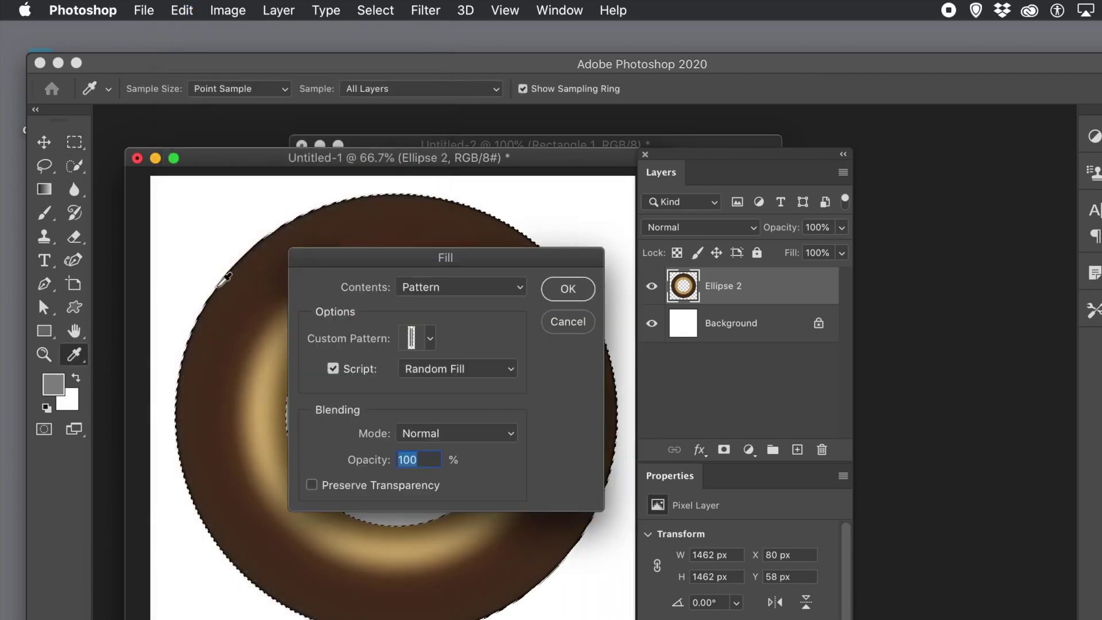
click(430, 339)
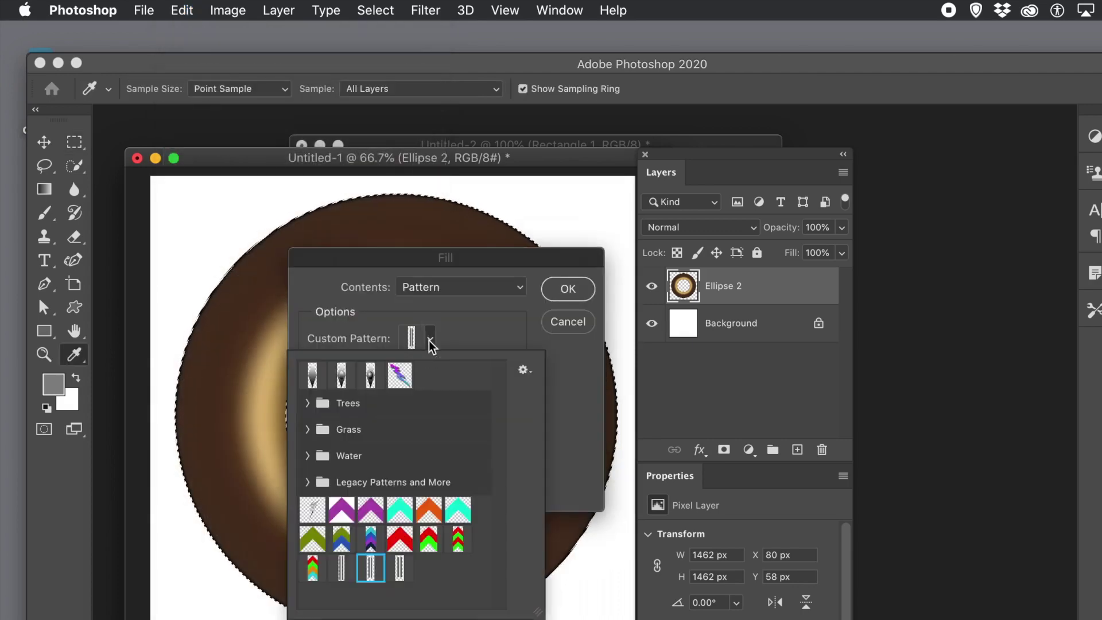
click(400, 571)
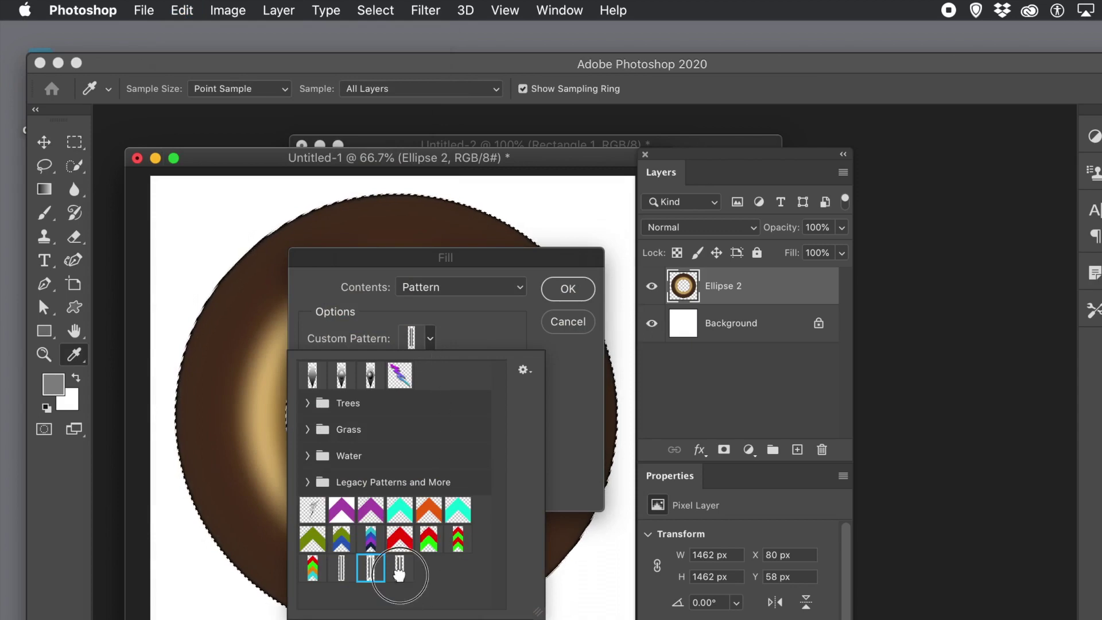
click(590, 467)
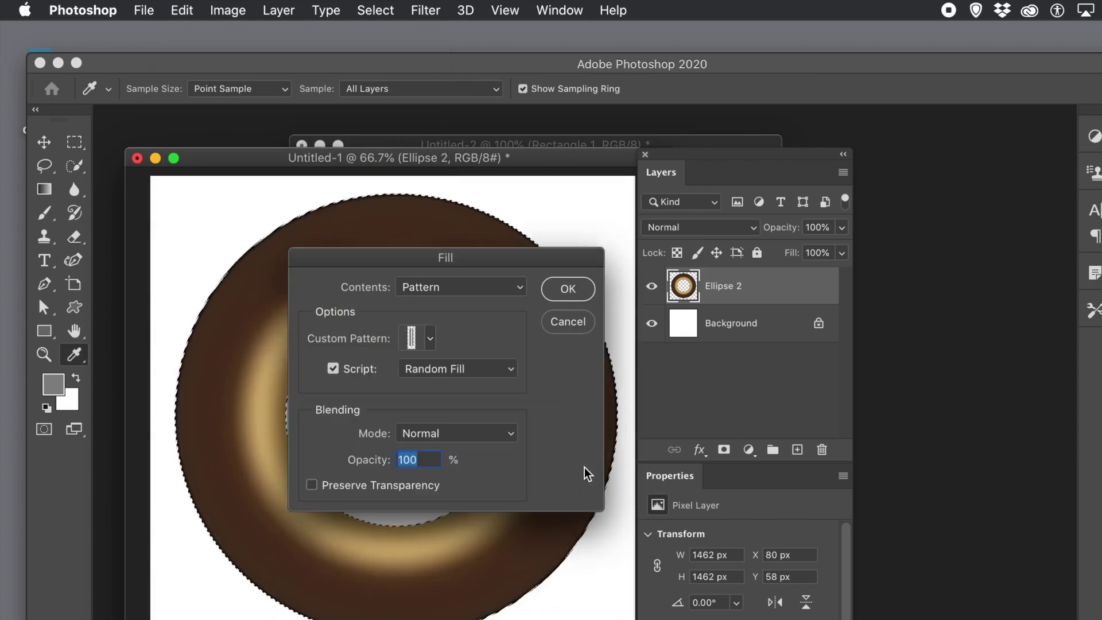
click(341, 370)
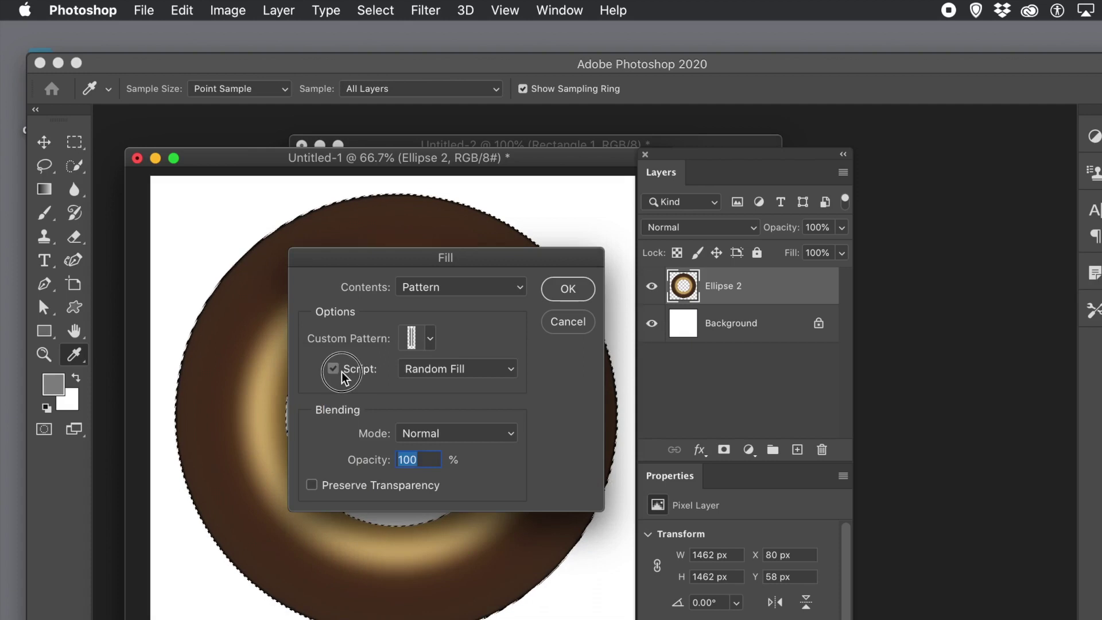
click(337, 370)
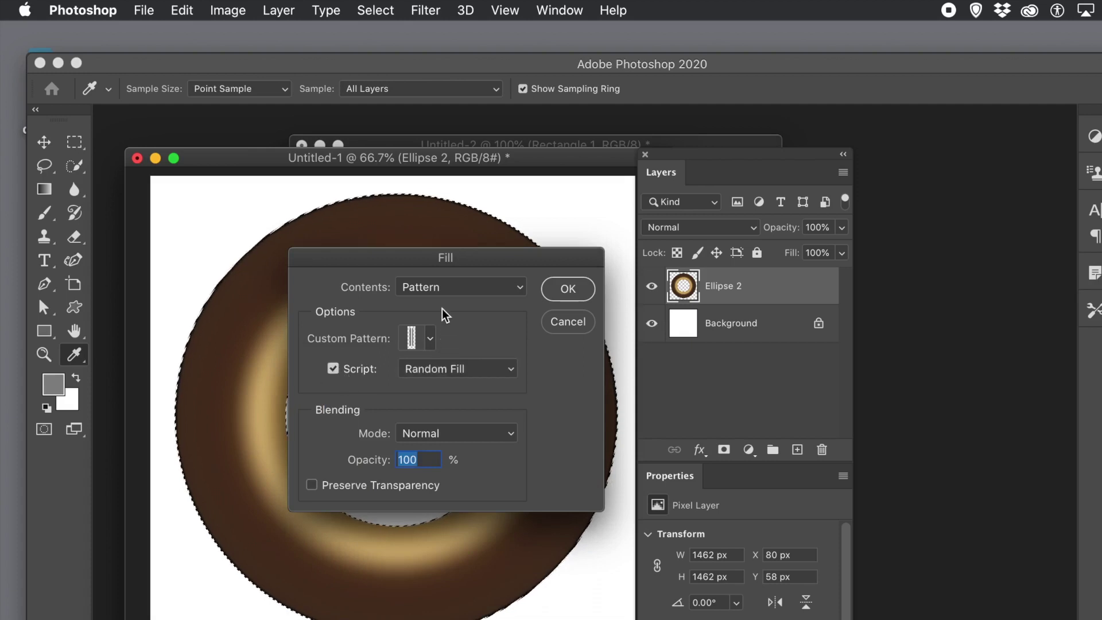
click(443, 291)
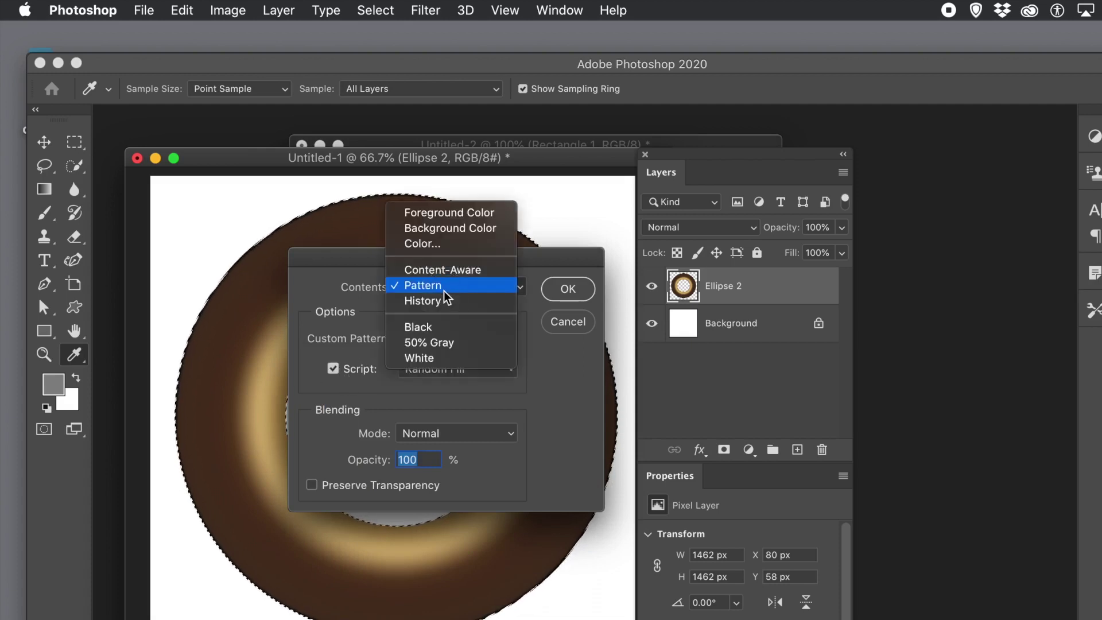
click(445, 289)
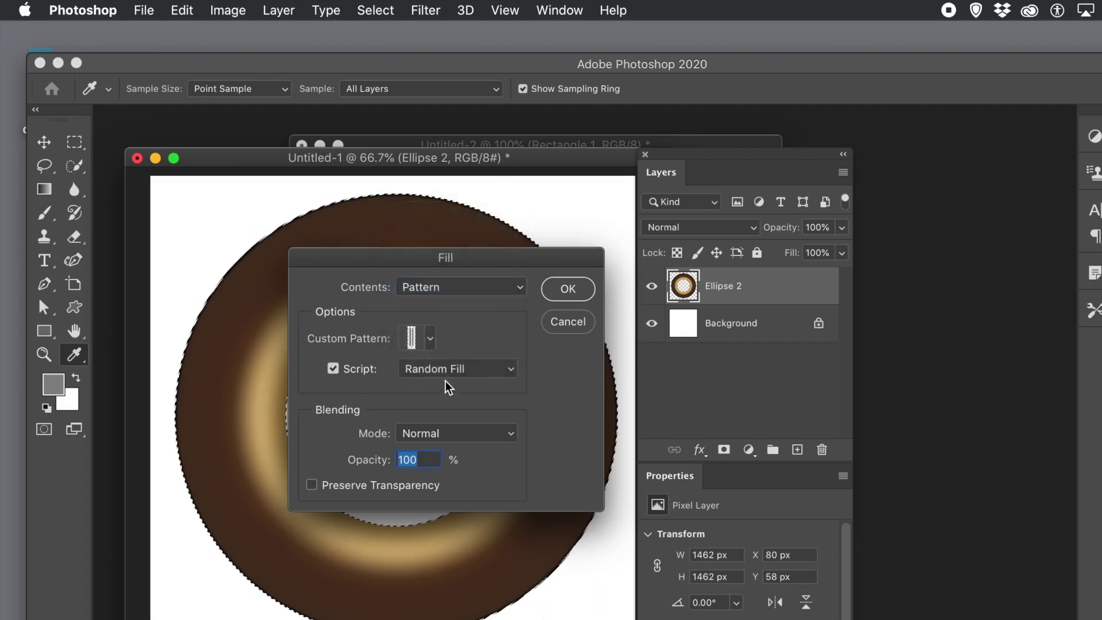
click(577, 293)
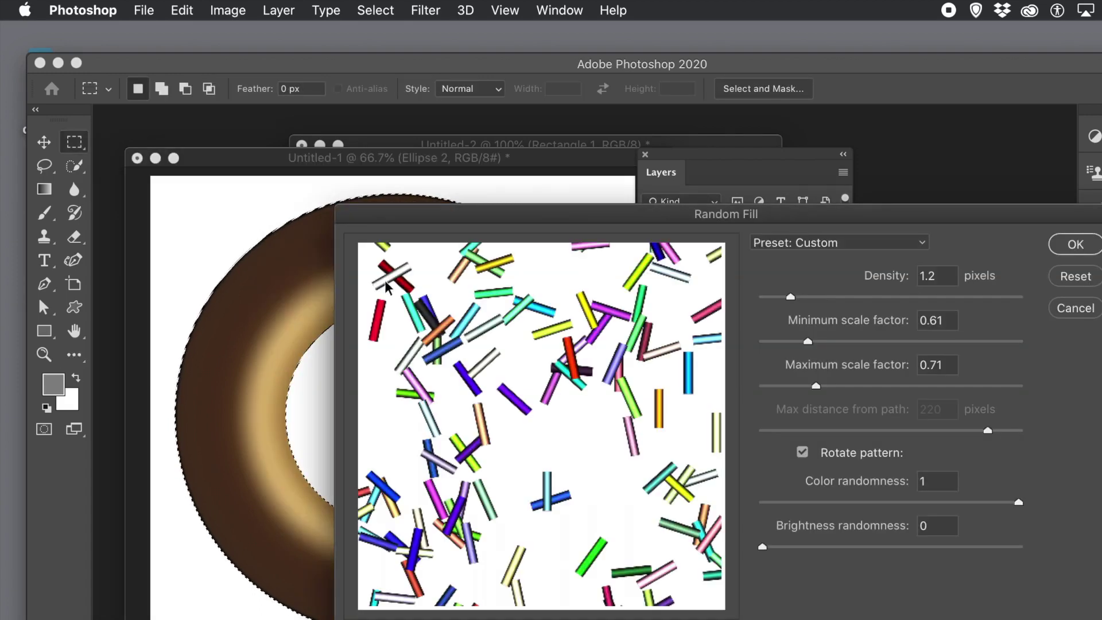
Apply Random Fill at density 1.2, scales 0.61–0.71, with rotation on
drag(574, 214, 314, 210)
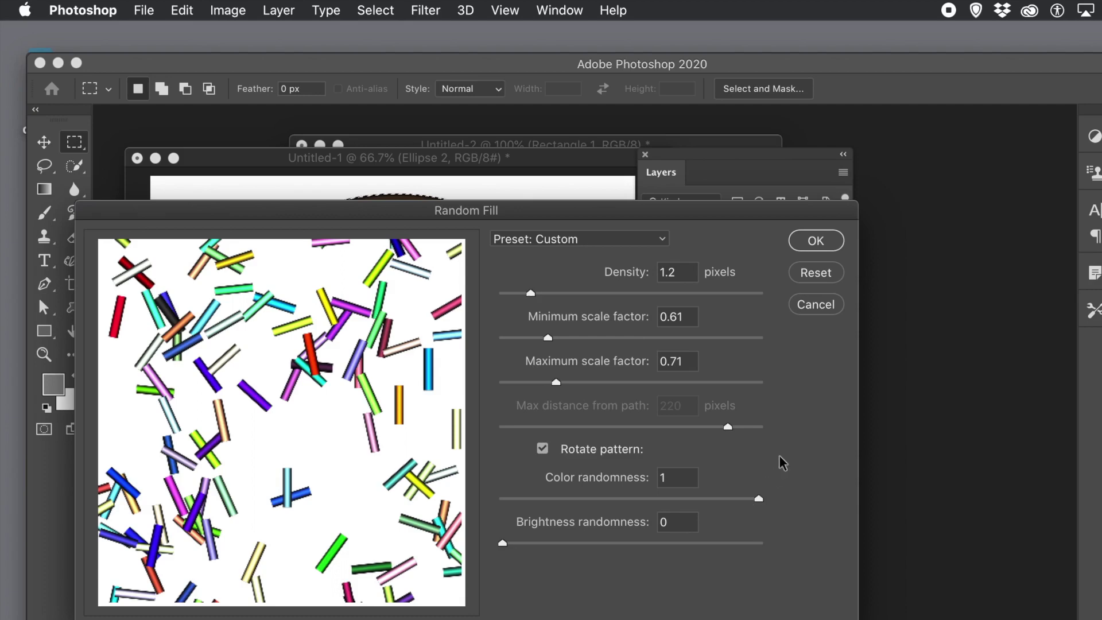
click(817, 241)
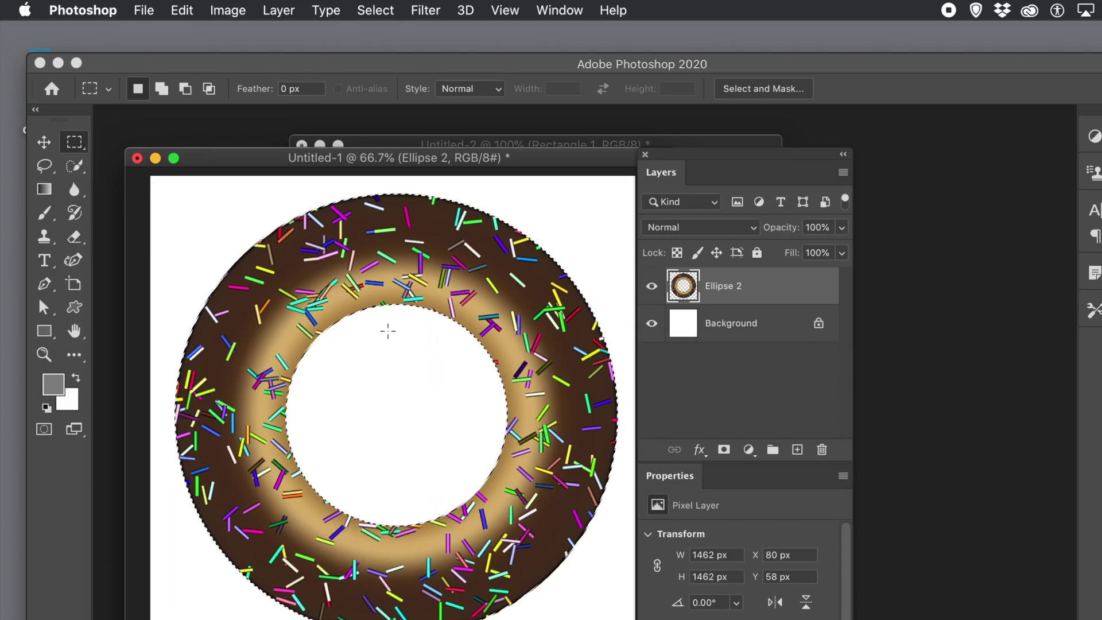